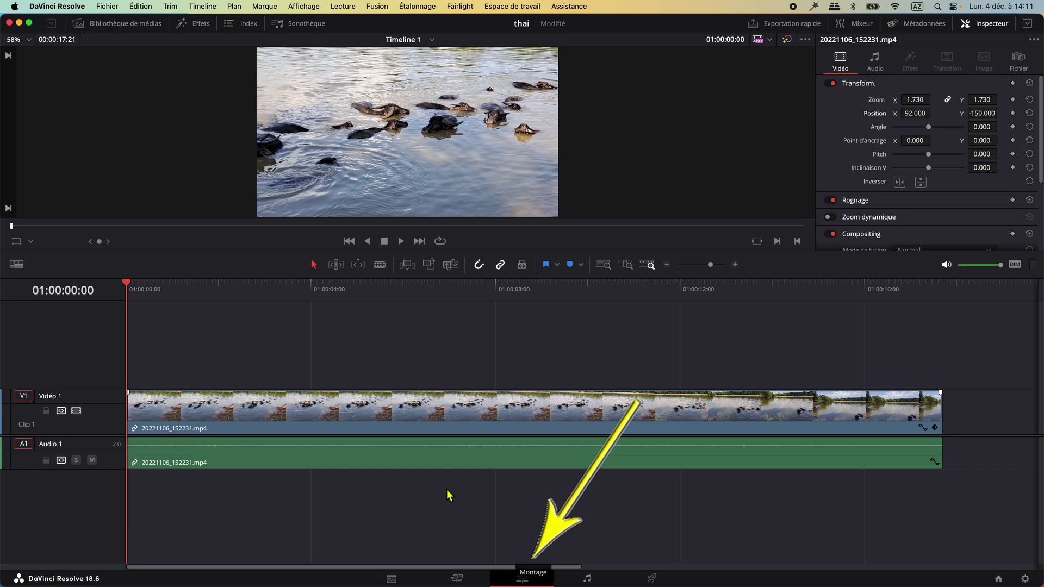
# - Play back the buffalo river clip, then return the playhead to the timeline start
pyautogui.press('space')
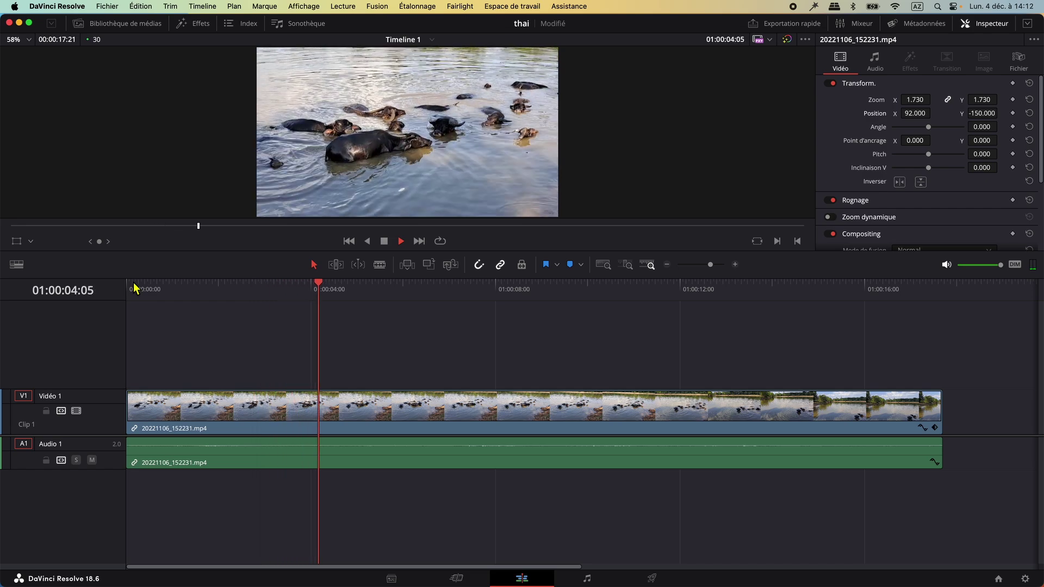
pyautogui.press('space')
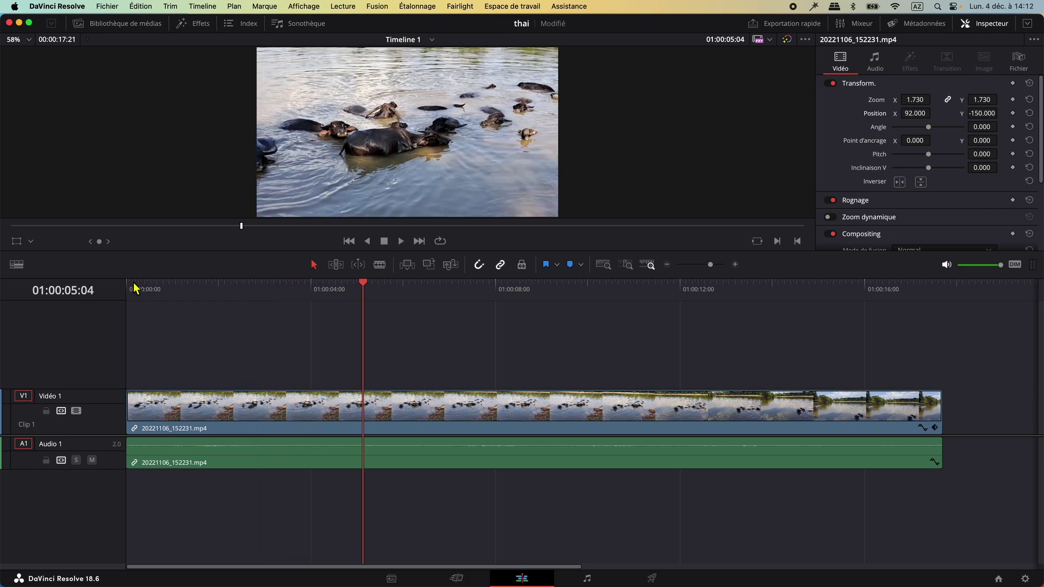
pyautogui.press('Home')
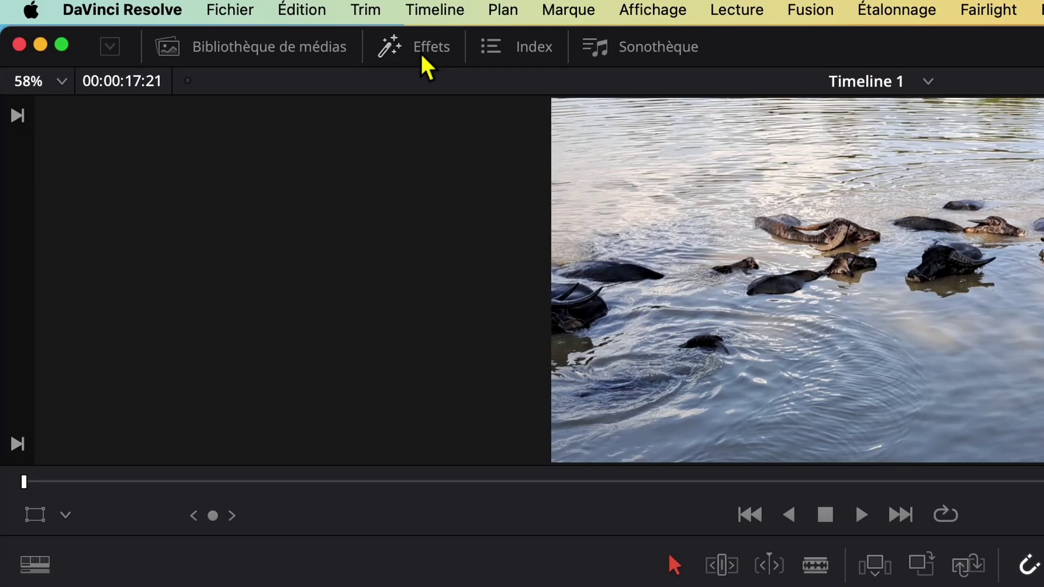
# - Open the effects library and scroll the Effets Fusion list down to Video Call
pyautogui.click(421, 48)
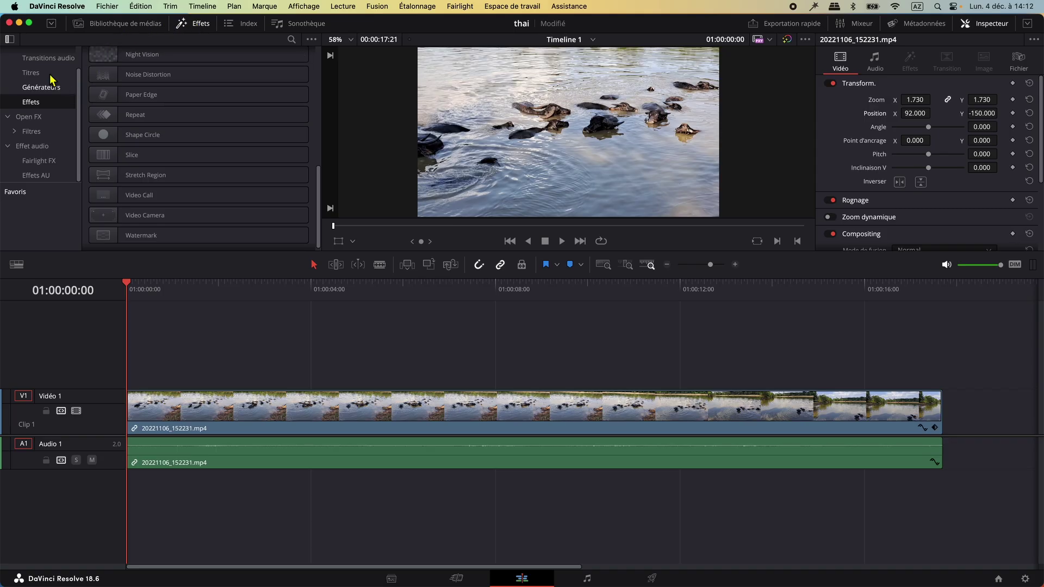
pyautogui.scroll(2, 43, 77)
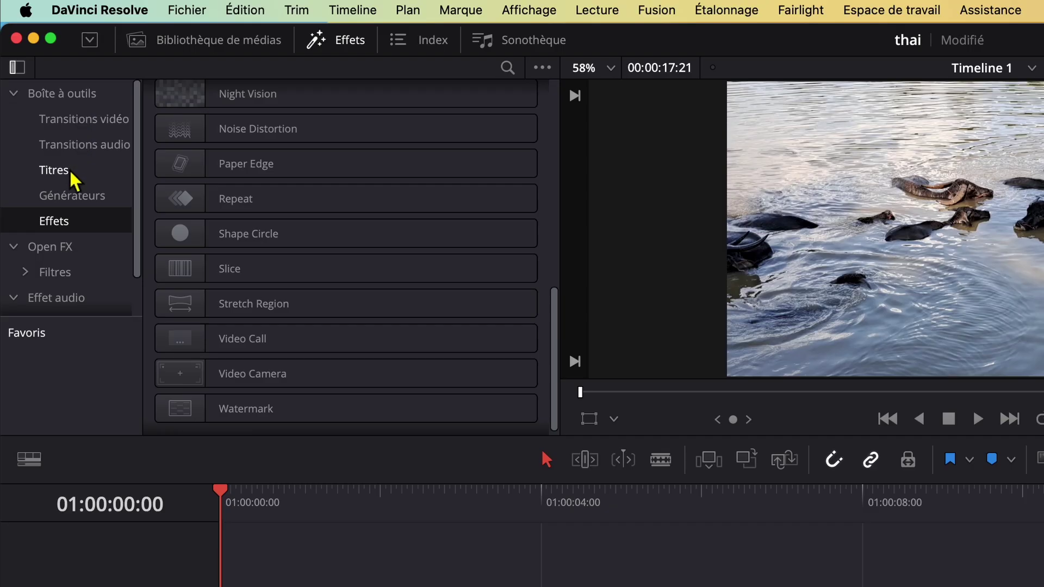
pyautogui.click(57, 219)
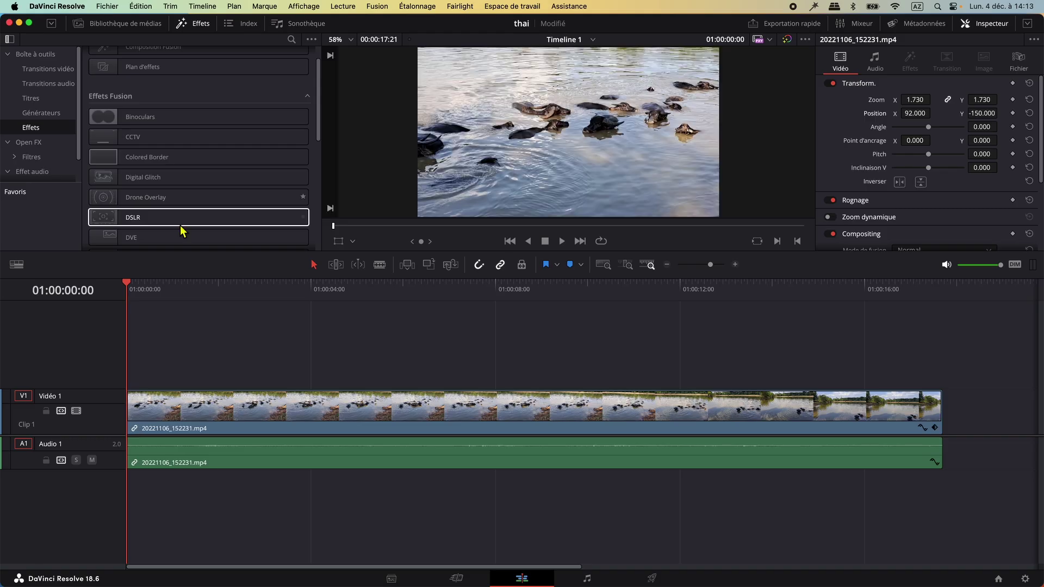
pyautogui.scroll(-10, 181, 228)
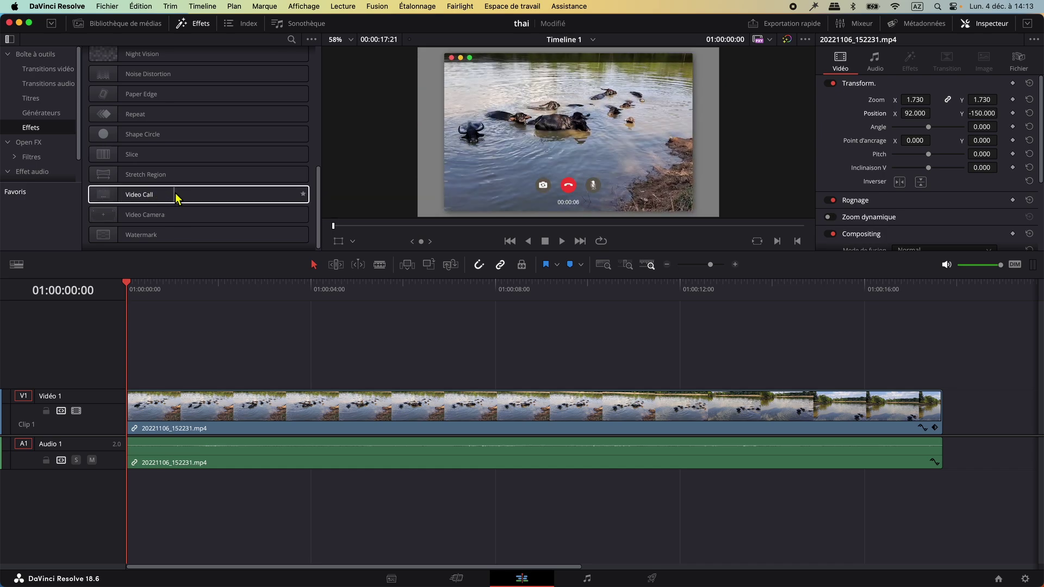
# - Drag the Video Call effect onto the V1 buffalo clip and scrub to preview it
pyautogui.click(123, 191)
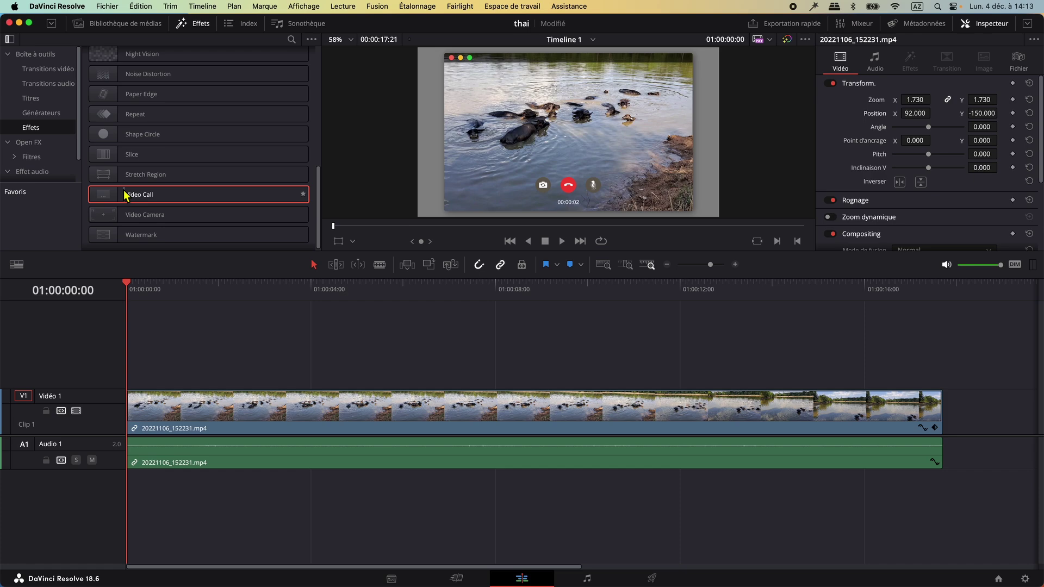
pyautogui.moveTo(122, 191); pyautogui.dragTo(249, 417)
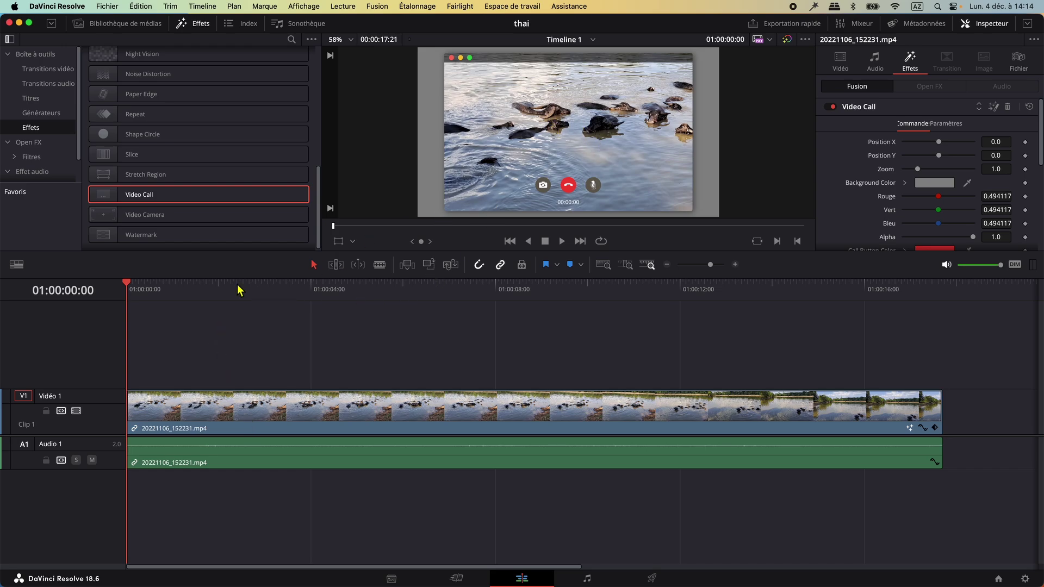
pyautogui.moveTo(129, 289)
pyautogui.mouseDown()
pyautogui.moveTo(641, 343)
pyautogui.moveTo(512, 381)
pyautogui.moveTo(118, 377)
pyautogui.mouseUp()
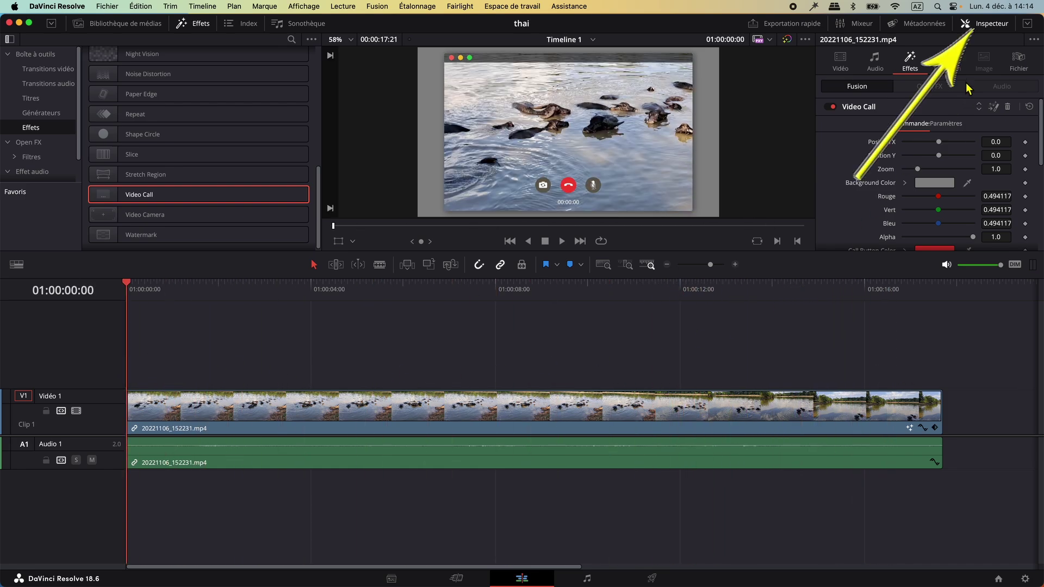
# - Lower the clip's Zoom from 1.730 to 1.690, then return to the Video Call effect parameters
pyautogui.click(995, 24)
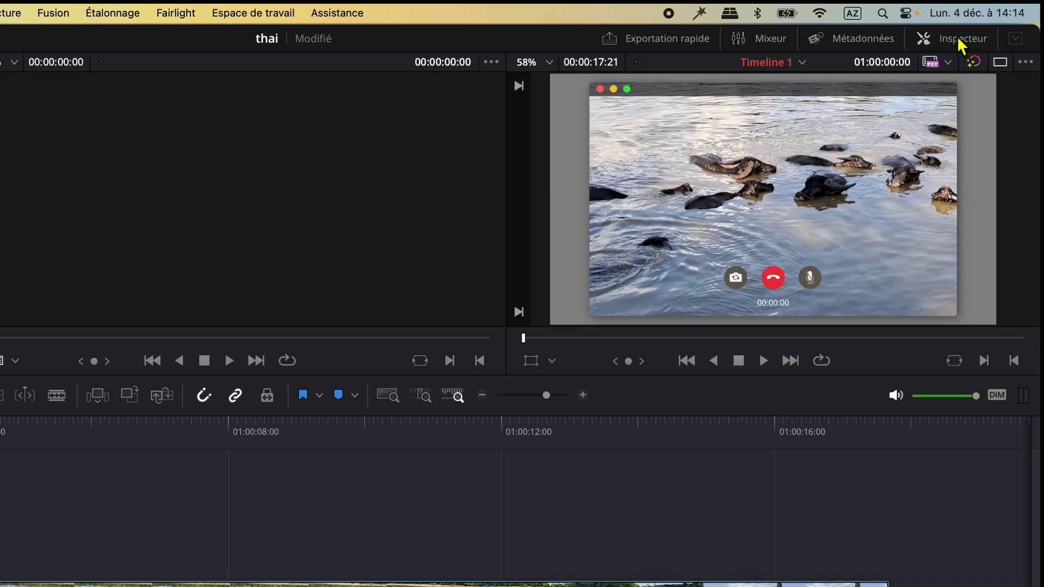
pyautogui.click(959, 43)
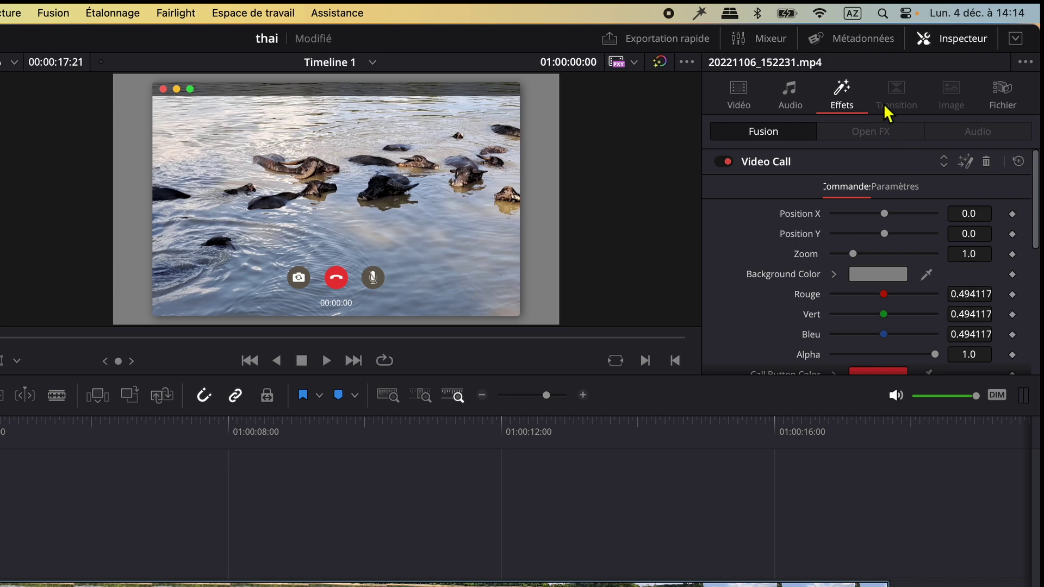
pyautogui.click(739, 103)
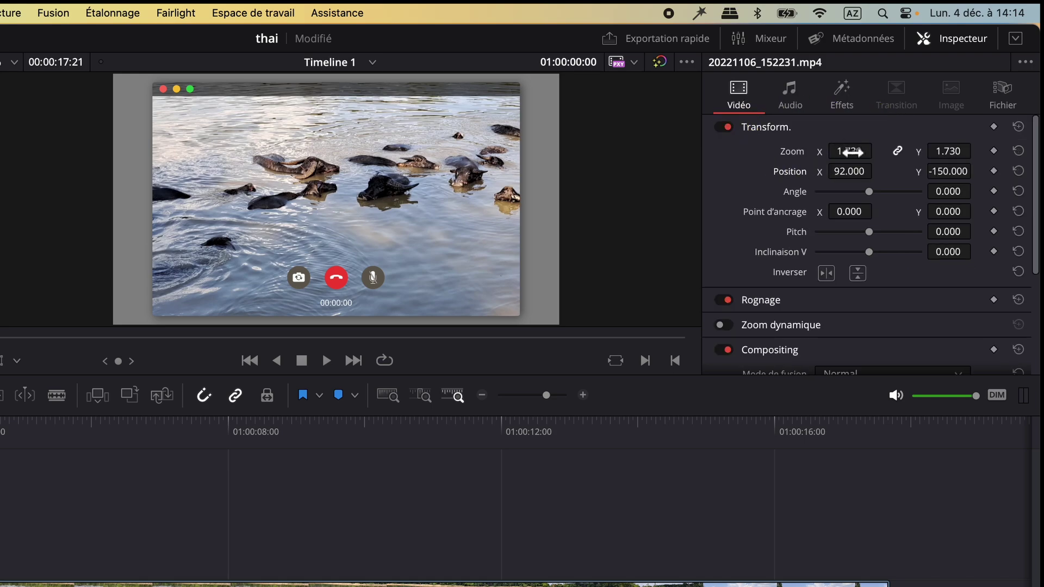
pyautogui.moveTo(819, 155); pyautogui.dragTo(818, 156)
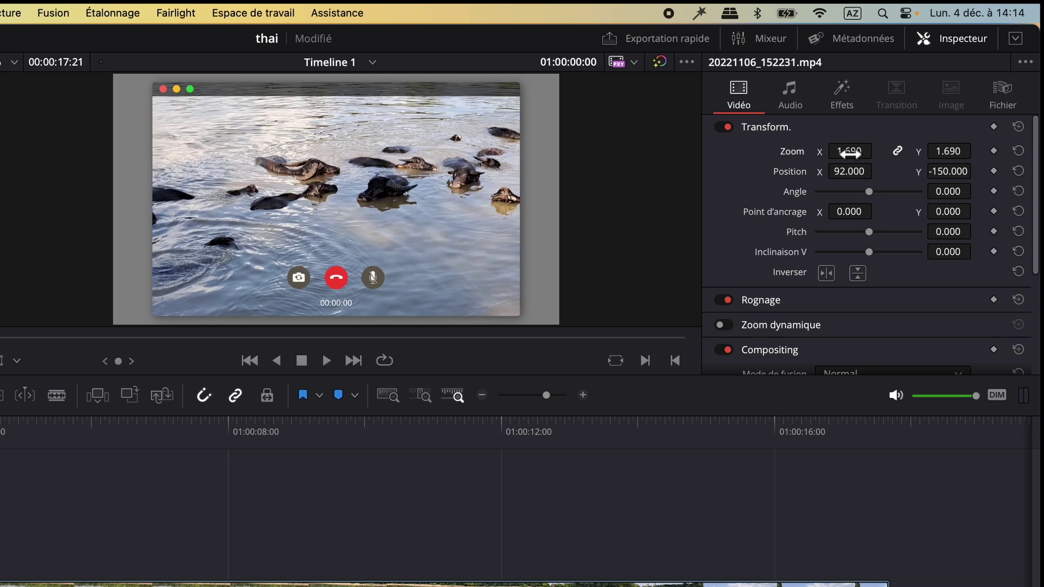
pyautogui.click(792, 103)
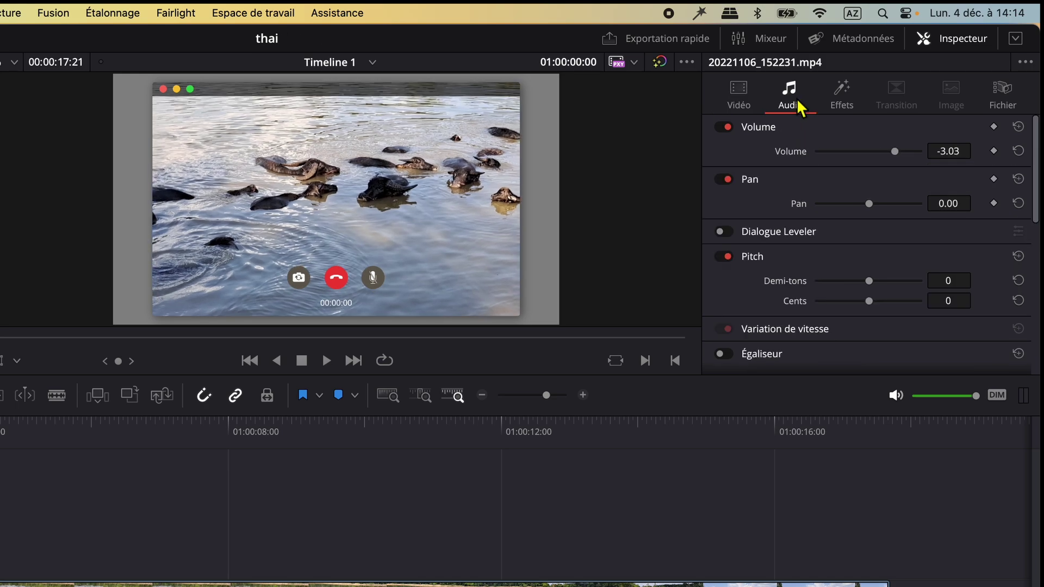
pyautogui.click(842, 104)
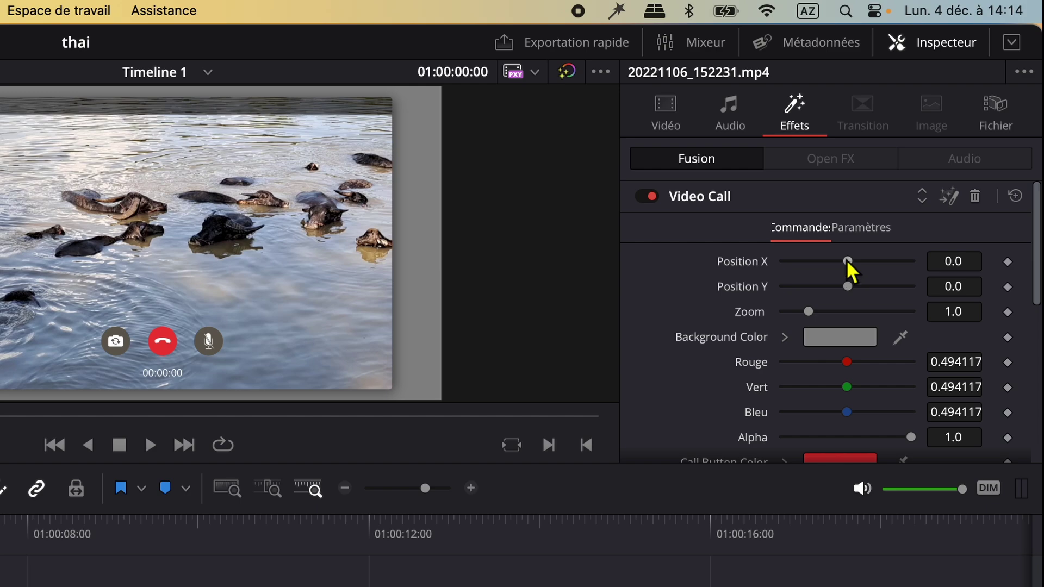
# - Set the Video Call frame's Position X to 0.056 and its Zoom to 0.929
pyautogui.moveTo(847, 265); pyautogui.dragTo(854, 262)
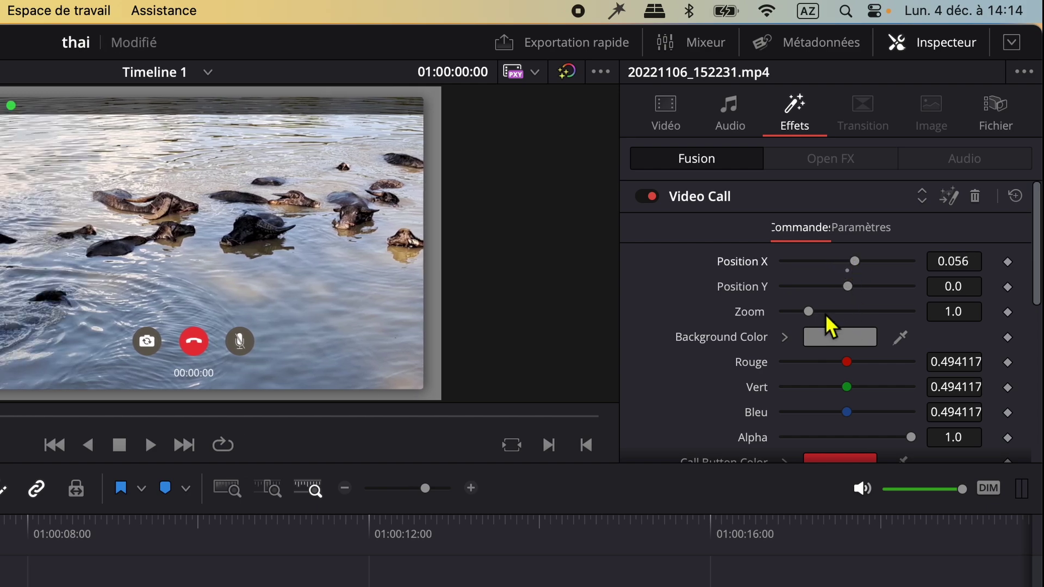
pyautogui.moveTo(815, 311); pyautogui.dragTo(811, 311)
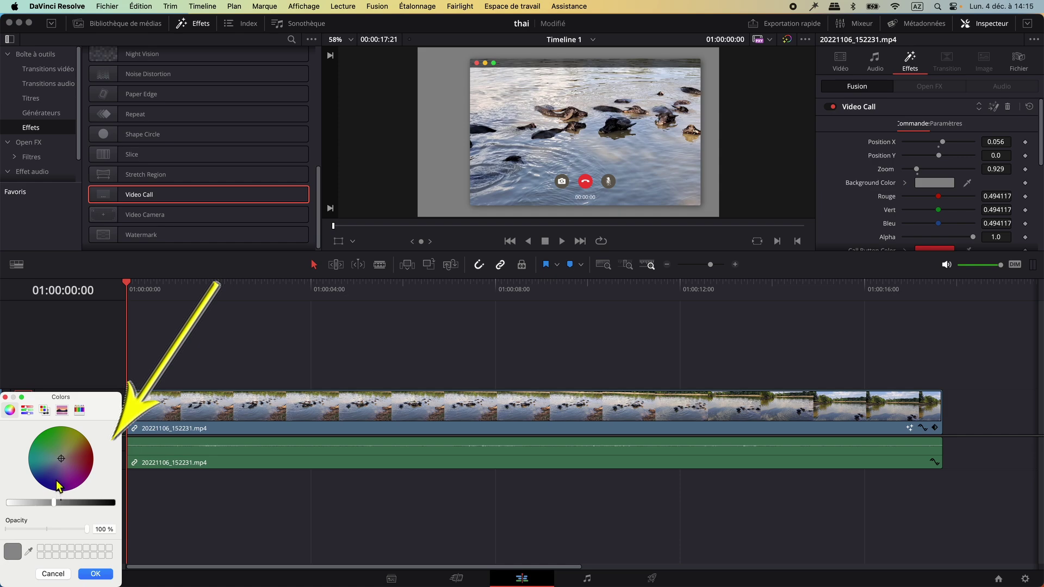
# - Choose a pale green-white background (R 0.952941, G 1.0, B 0.952941) and confirm it
pyautogui.moveTo(54, 501); pyautogui.dragTo(6, 503)
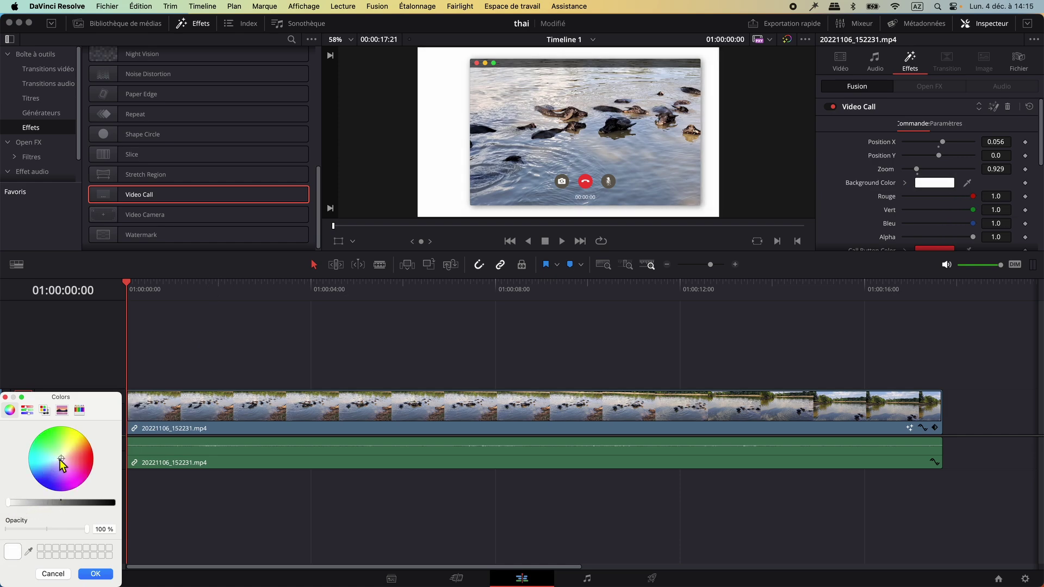
pyautogui.moveTo(61, 459)
pyautogui.mouseDown()
pyautogui.moveTo(72, 448)
pyautogui.moveTo(60, 460)
pyautogui.mouseUp()
pyautogui.moveTo(9, 503)
pyautogui.mouseDown()
pyautogui.moveTo(182, 498)
pyautogui.moveTo(5, 497)
pyautogui.mouseUp()
pyautogui.click(96, 574)
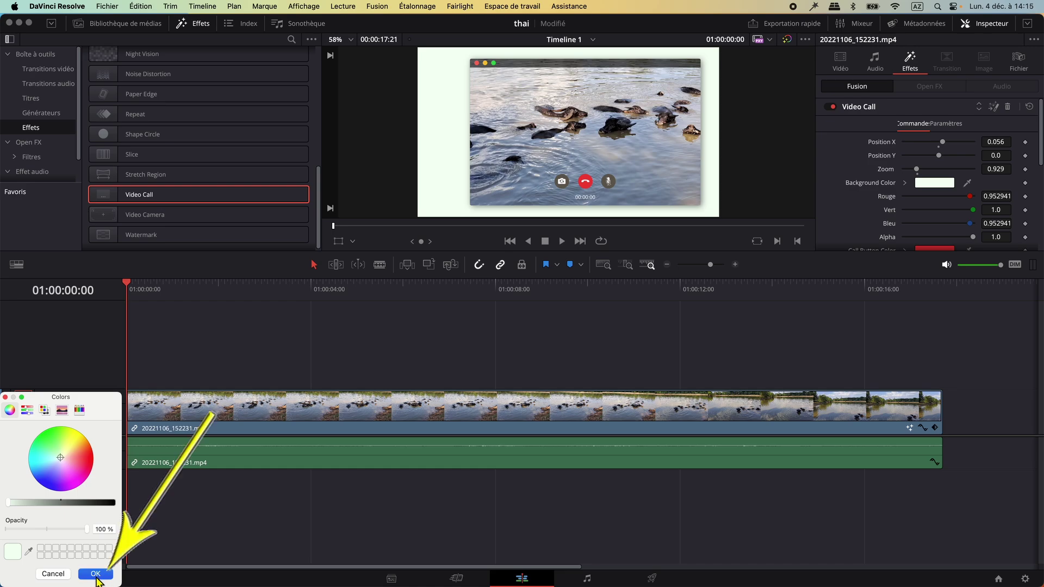
pyautogui.scroll(-2, 898, 207)
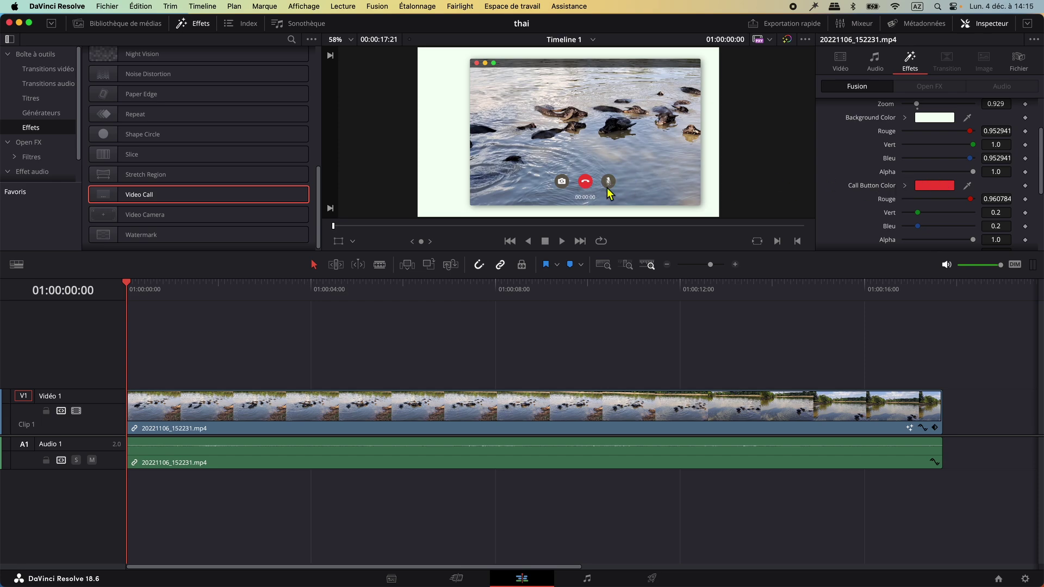
# - Set the Video Call shadow to distance 0.022, intensity 0.984, angle 54.0 and blur 0.535
pyautogui.scroll(-3, 866, 193)
pyautogui.scroll(1, 864, 193)
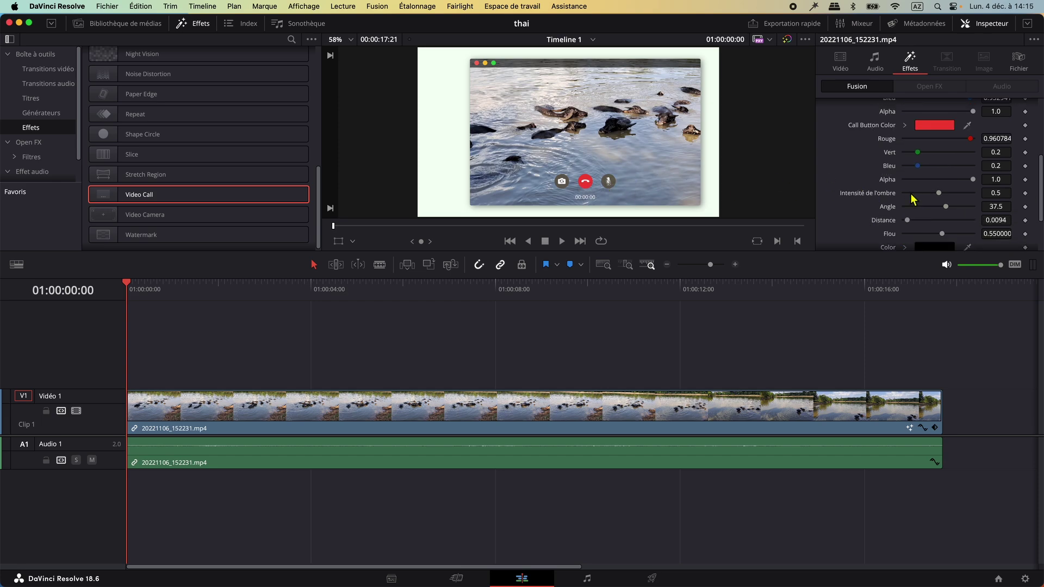
pyautogui.scroll(-3, 911, 194)
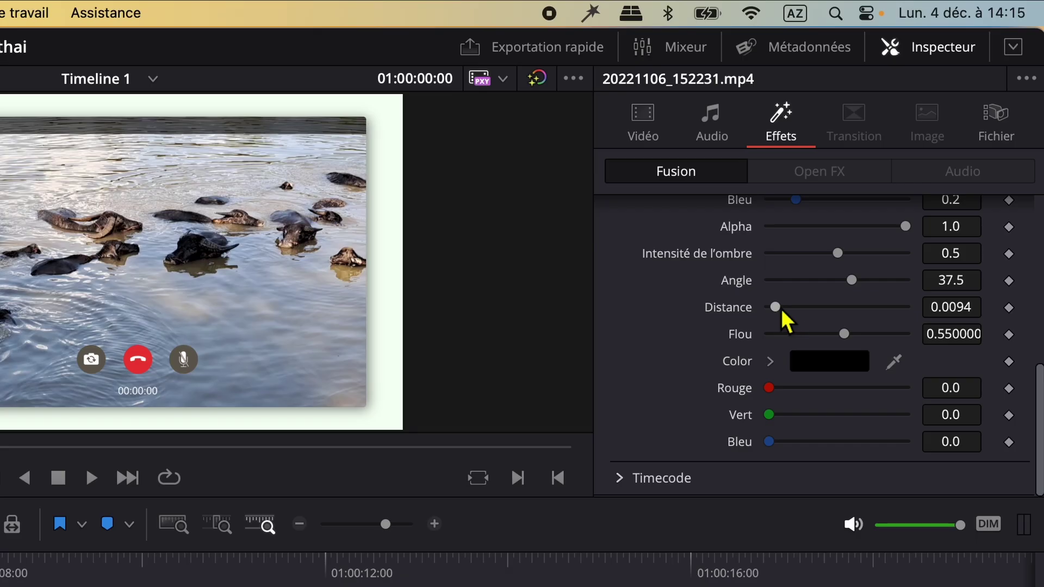
pyautogui.moveTo(908, 155); pyautogui.dragTo(916, 157)
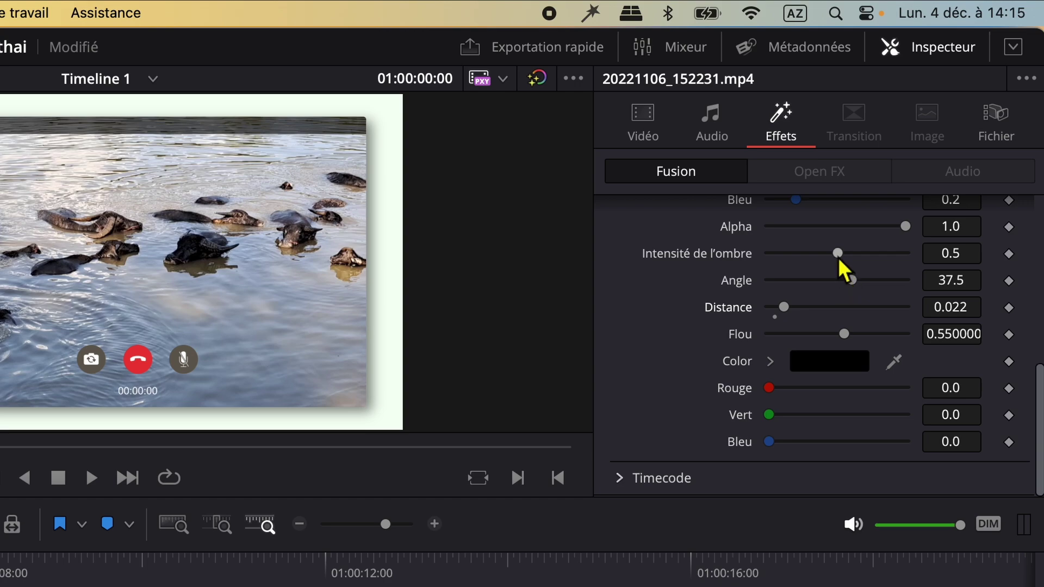
pyautogui.moveTo(837, 253)
pyautogui.mouseDown()
pyautogui.moveTo(878, 253)
pyautogui.moveTo(779, 253)
pyautogui.moveTo(900, 251)
pyautogui.mouseUp()
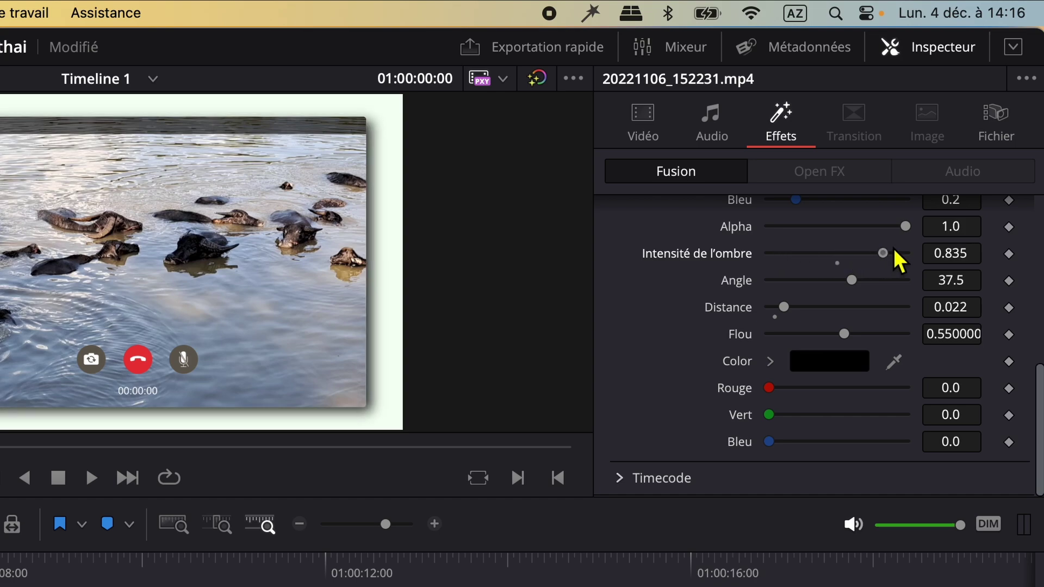
pyautogui.moveTo(851, 280); pyautogui.dragTo(858, 280)
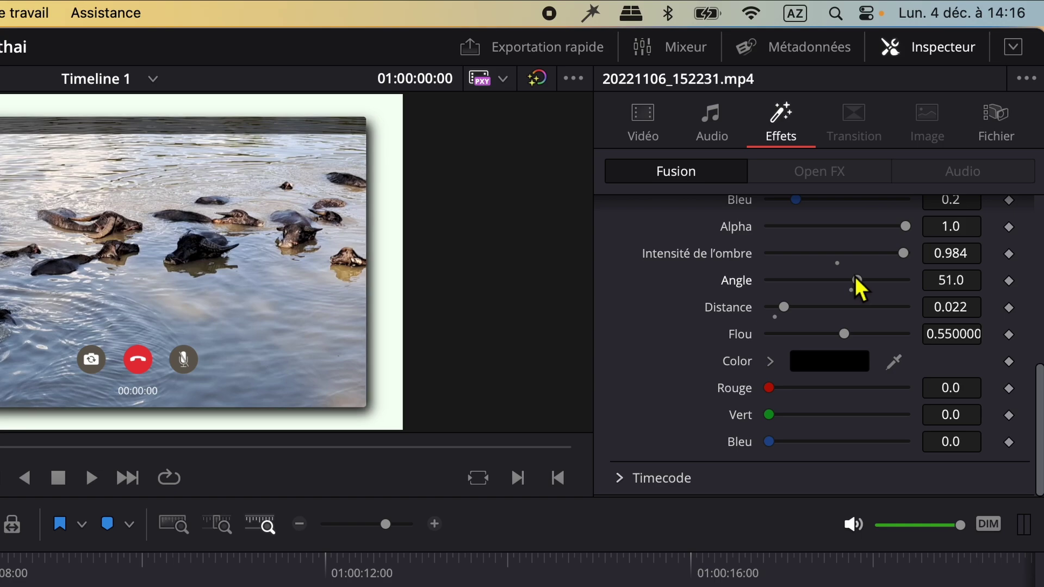
pyautogui.moveTo(846, 334)
pyautogui.mouseDown()
pyautogui.moveTo(876, 334)
pyautogui.moveTo(844, 335)
pyautogui.mouseUp()
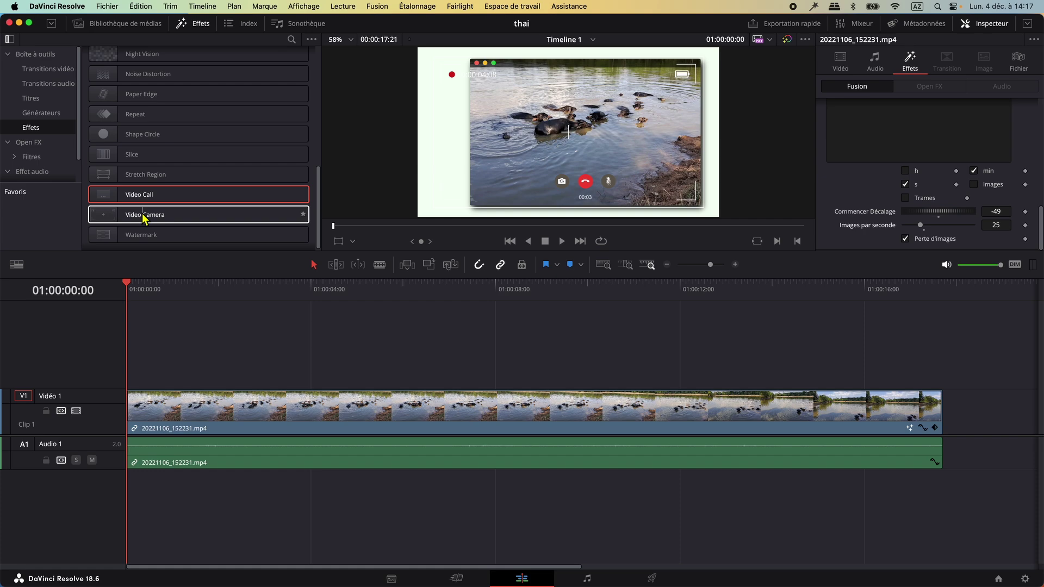
# - Undo the Video Call effect on the buffalo clip and scrub to confirm it plays plainly
pyautogui.click(270, 414)
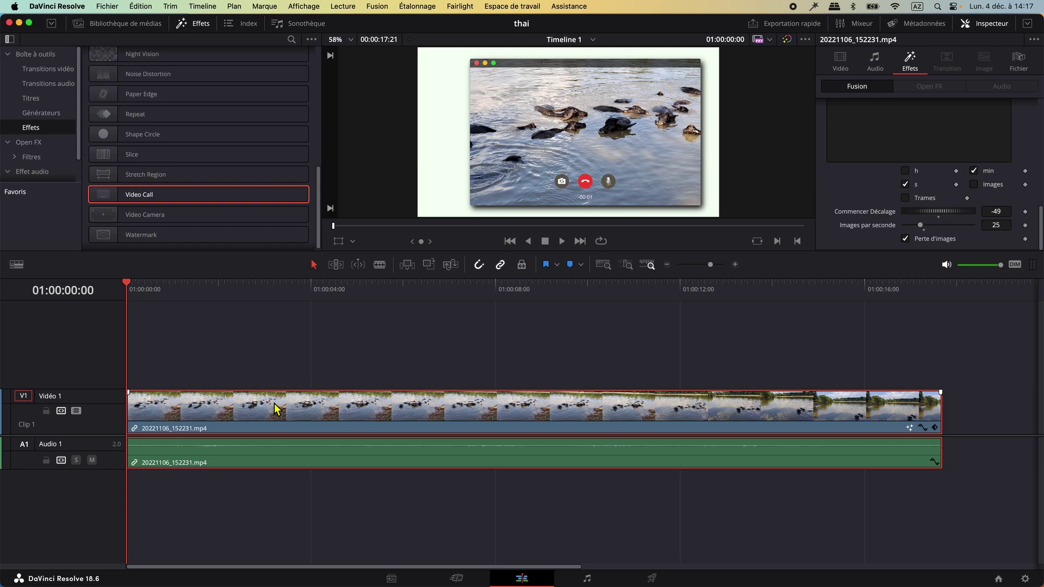
pyautogui.press('super+z')
pyautogui.moveTo(134, 297)
pyautogui.mouseDown()
pyautogui.moveTo(544, 326)
pyautogui.moveTo(69, 309)
pyautogui.mouseUp()
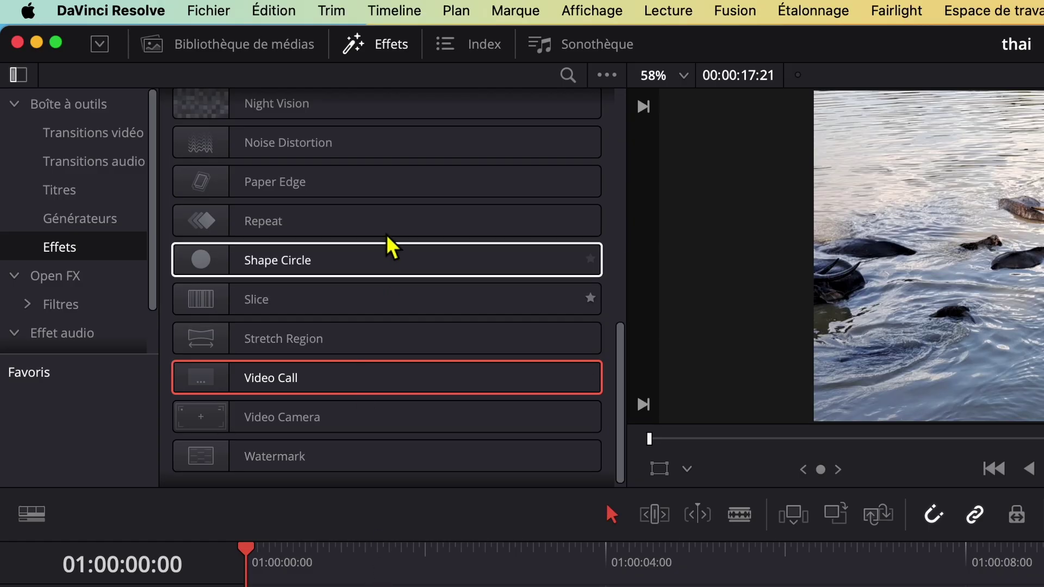
# - Place a Plan d'effets adjustment clip on Vidéo 2 above the river clip and trim its start
pyautogui.scroll(5, 387, 239)
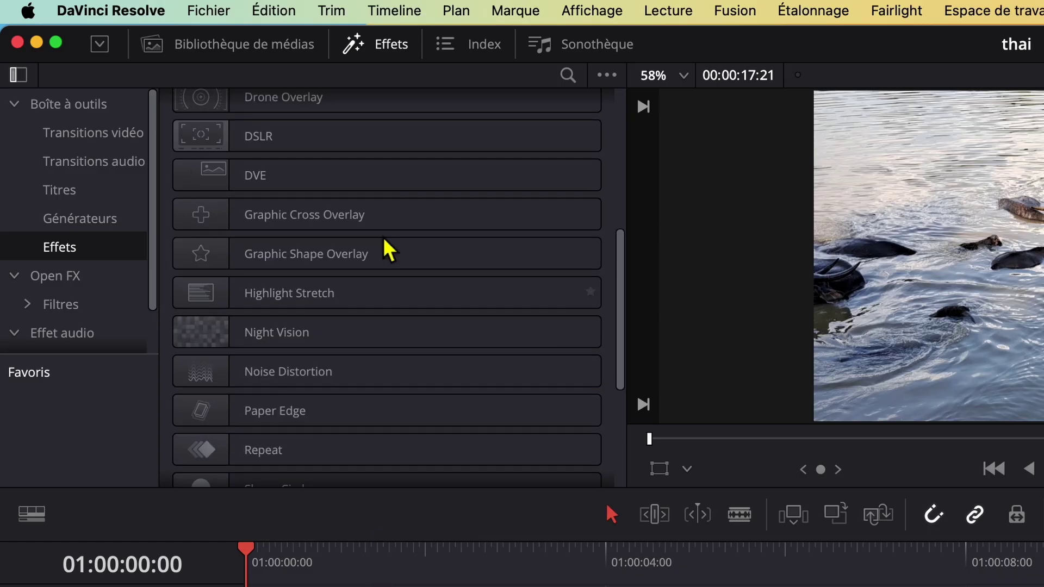
pyautogui.scroll(5, 384, 247)
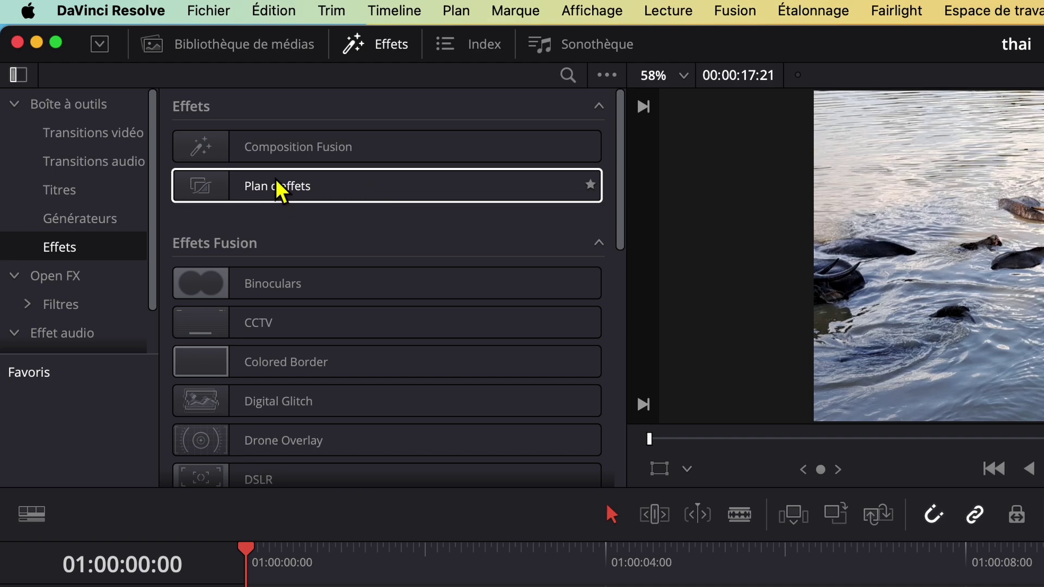
pyautogui.click(146, 98)
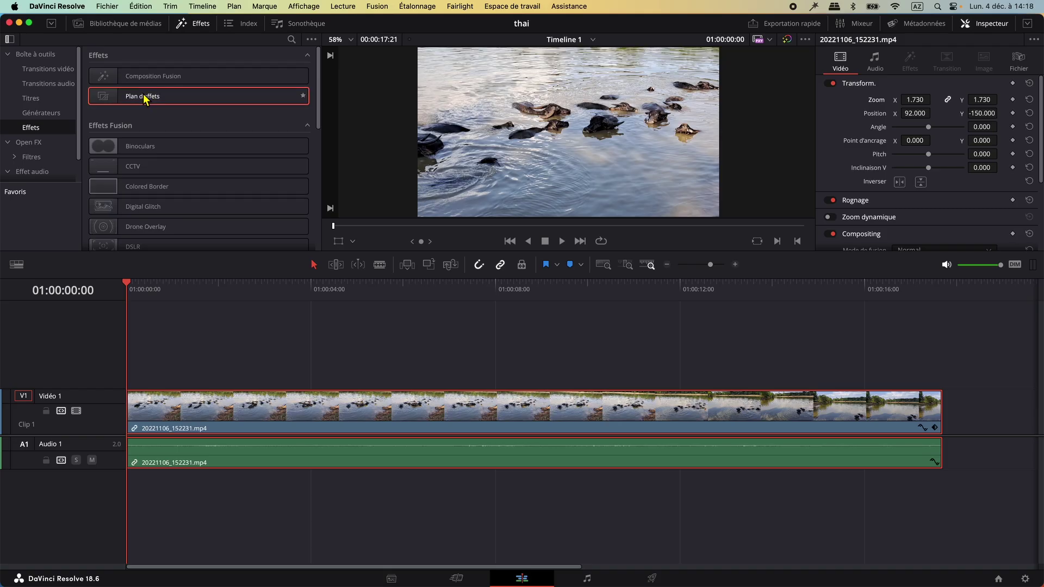
pyautogui.moveTo(144, 96)
pyautogui.mouseDown()
pyautogui.moveTo(287, 353)
pyautogui.moveTo(219, 375)
pyautogui.mouseUp()
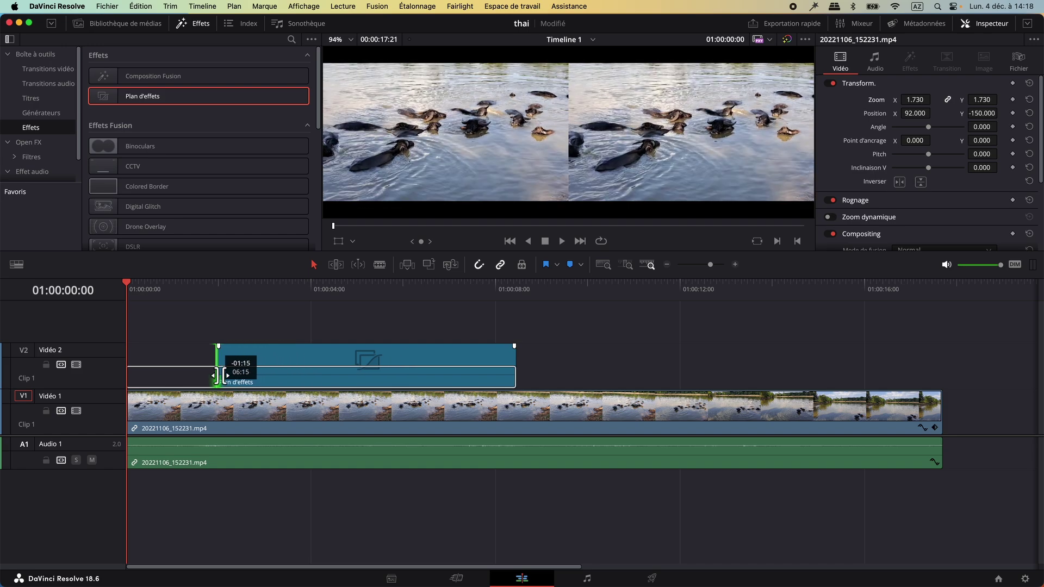
pyautogui.moveTo(219, 375); pyautogui.dragTo(223, 375)
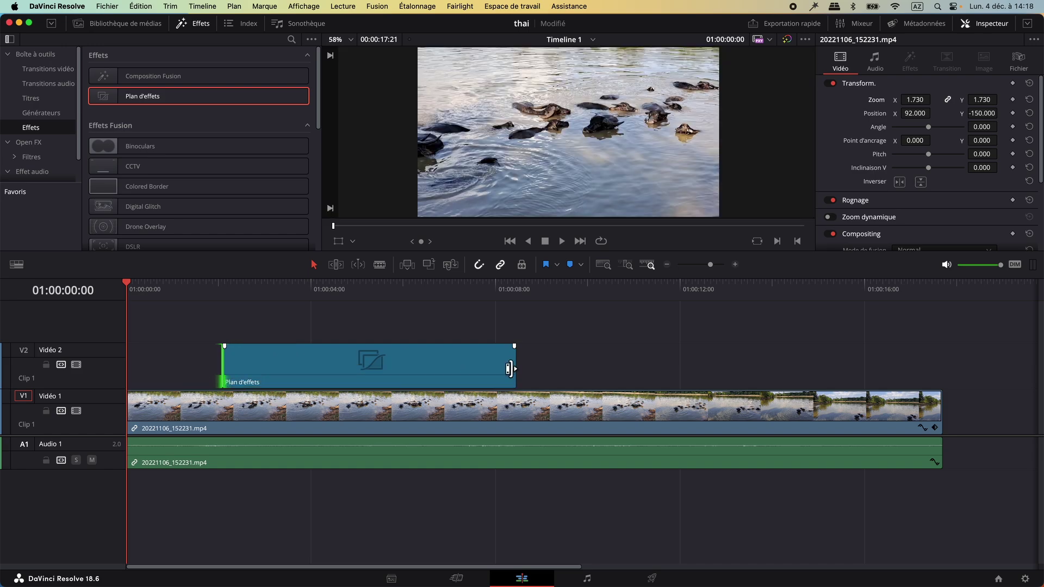
# - Extend the Plan d'effets clip's end to about 01:00:13
pyautogui.moveTo(509, 369); pyautogui.dragTo(724, 374)
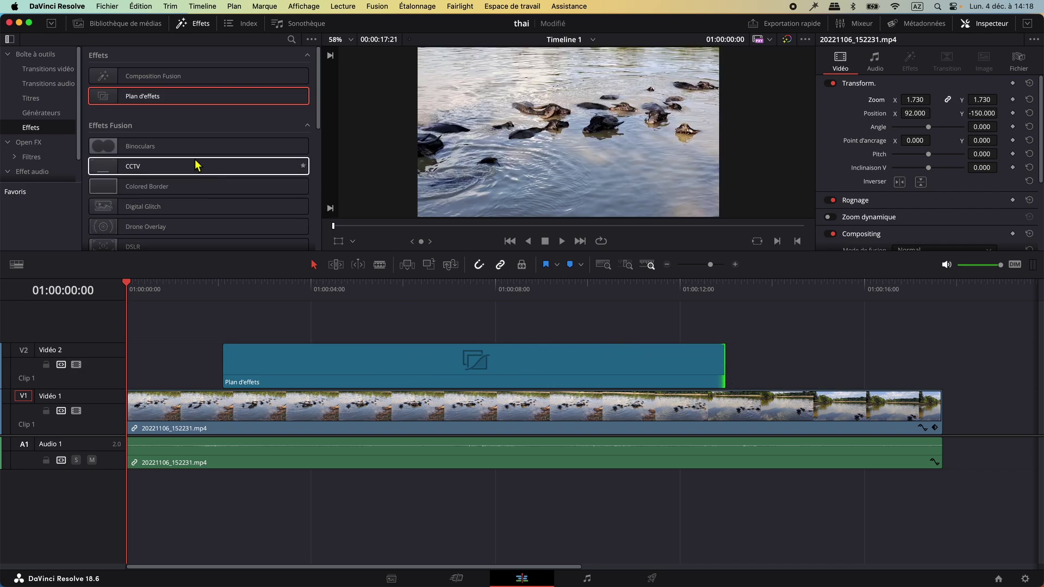
pyautogui.scroll(-1, 196, 163)
pyautogui.scroll(-3, 196, 163)
pyautogui.scroll(-3, 196, 163)
pyautogui.scroll(-2, 196, 163)
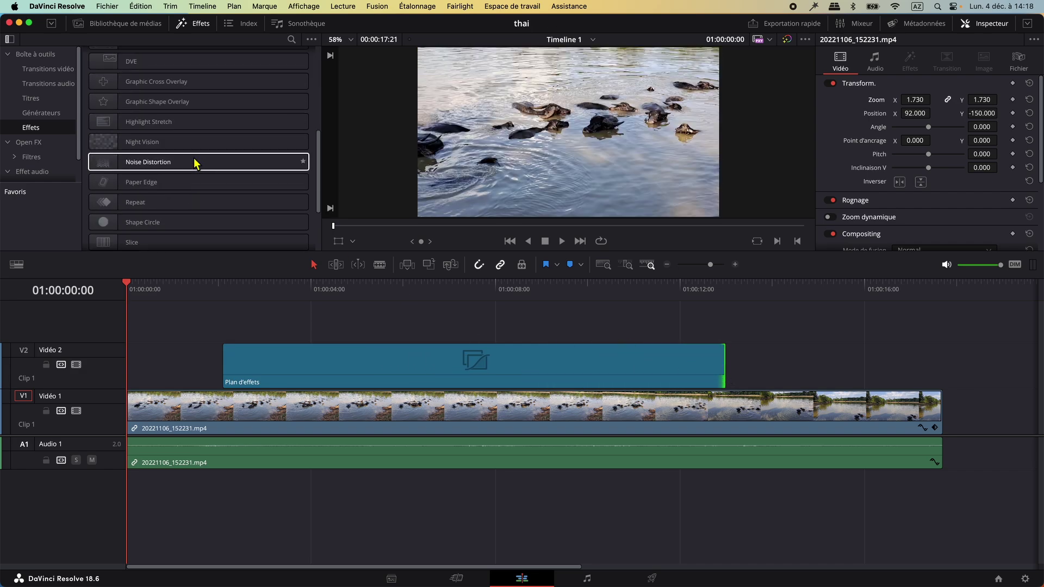
pyautogui.scroll(-2, 195, 163)
pyautogui.scroll(-2, 196, 163)
pyautogui.scroll(-2, 195, 163)
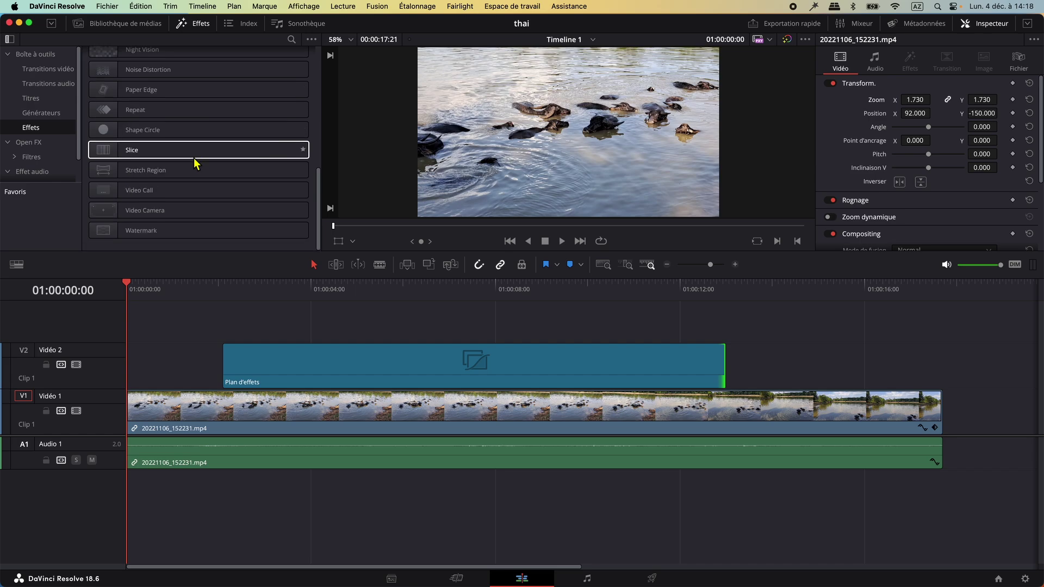
# - Apply the Video Call effect to the adjustment clip and save the project
pyautogui.click(147, 194)
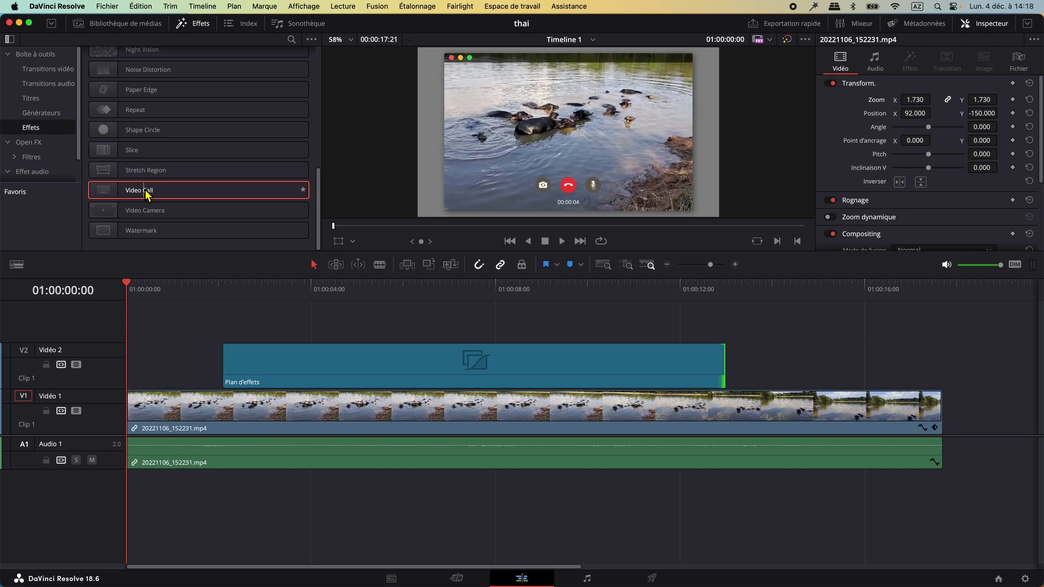
pyautogui.moveTo(146, 194); pyautogui.dragTo(318, 368)
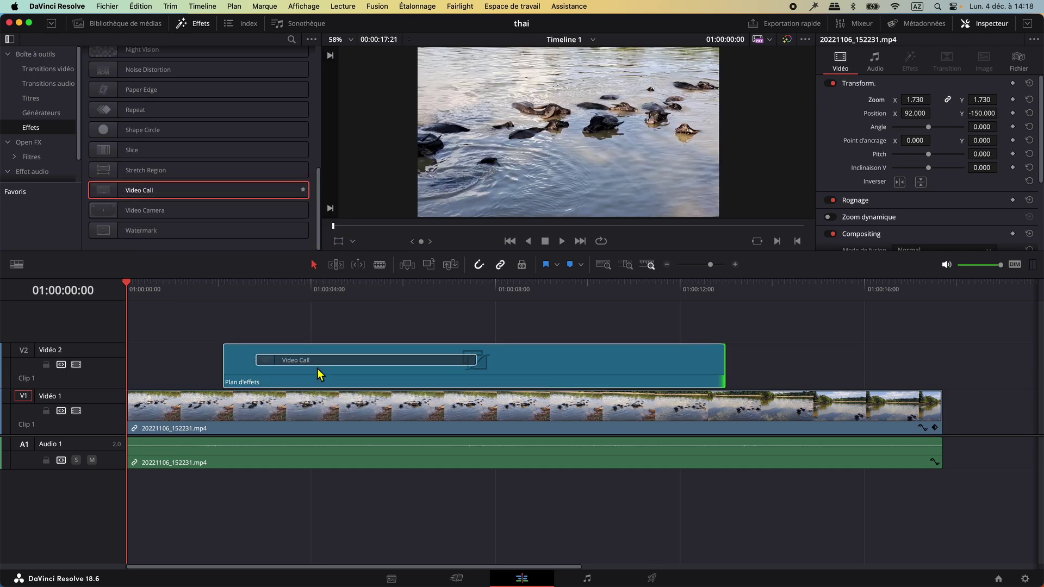
pyautogui.moveTo(318, 368); pyautogui.dragTo(316, 368)
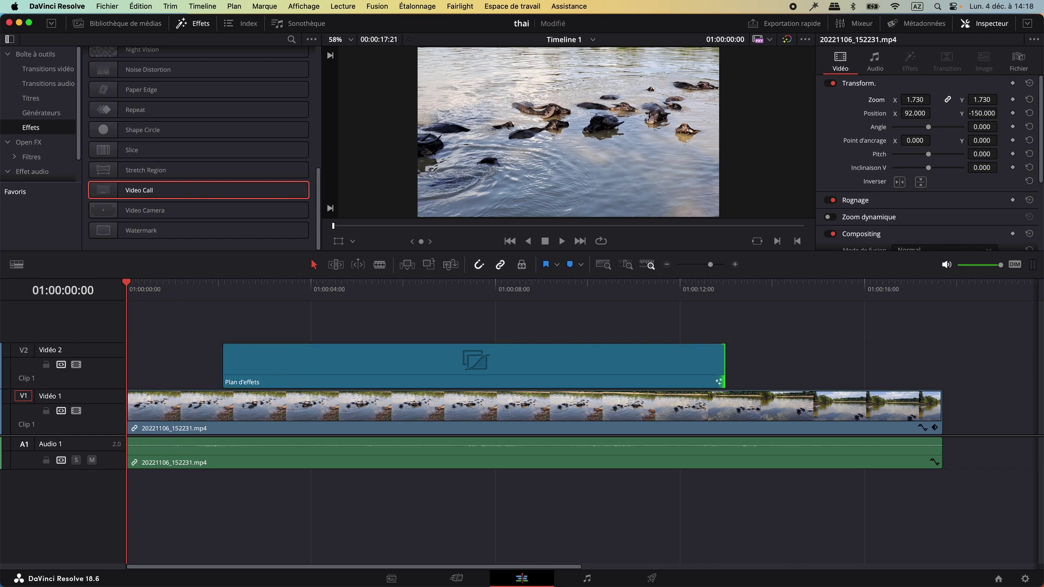
pyautogui.press('super+s')
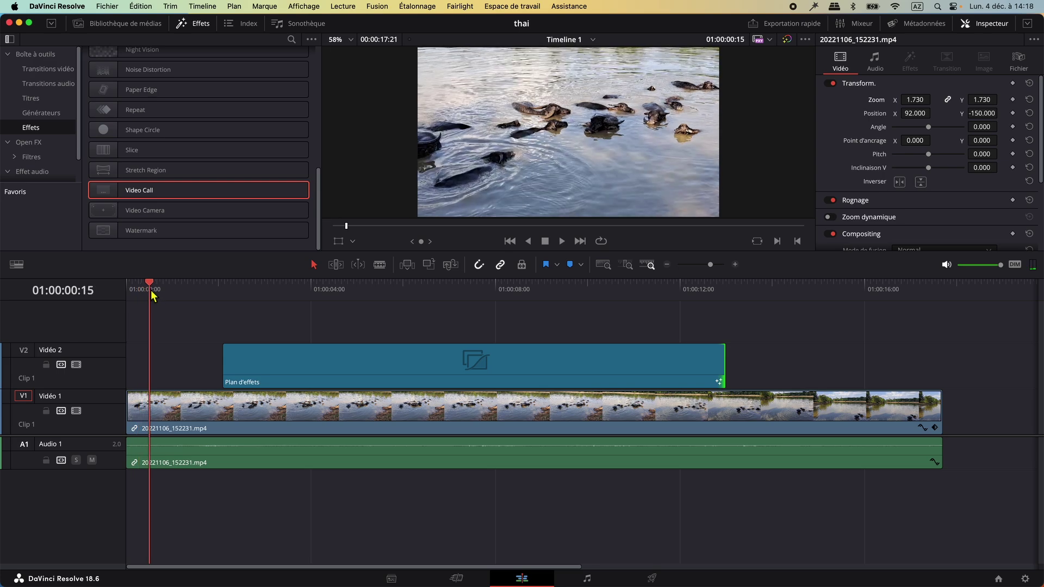
# - Scrub to where the Video Call effect begins and select the adjustment clip
pyautogui.moveTo(136, 289); pyautogui.dragTo(158, 289)
pyautogui.click(181, 410)
pyautogui.click(185, 308)
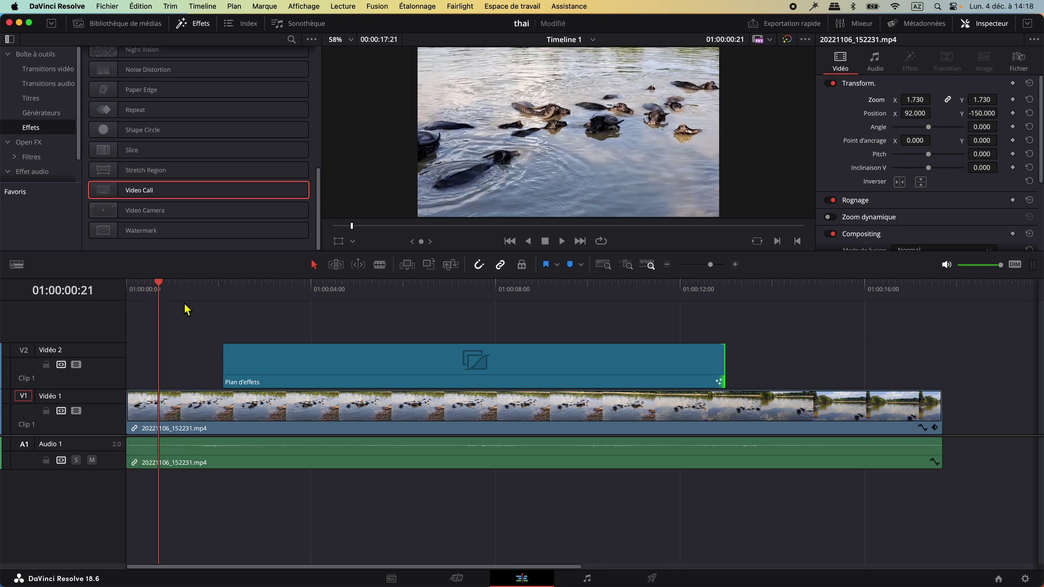
pyautogui.moveTo(162, 290); pyautogui.dragTo(247, 295)
pyautogui.click(321, 381)
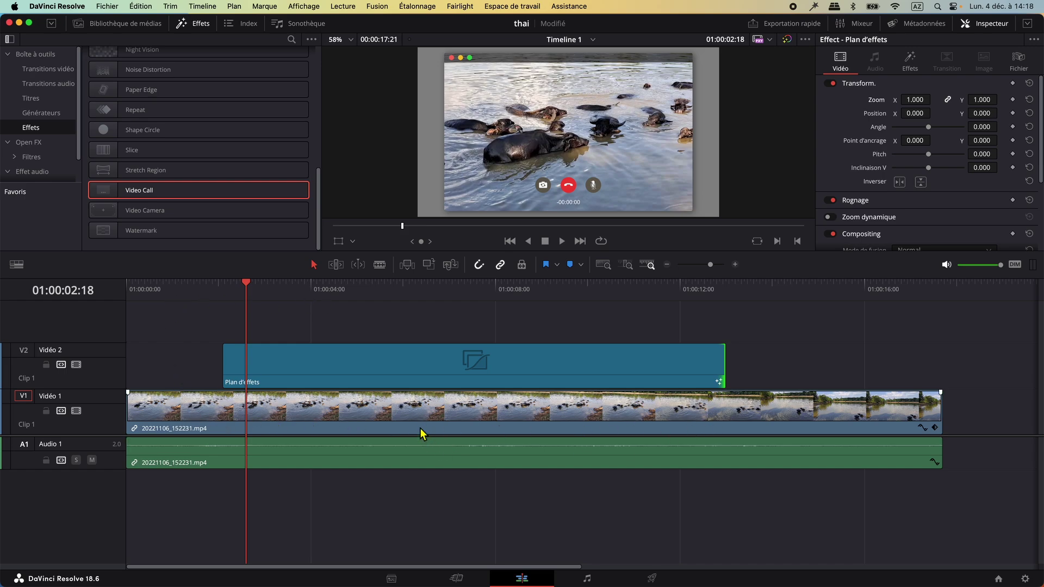
# - Trim the adjustment layer's end to about 01:00:11:23, before the river clip ends
pyautogui.moveTo(246, 292)
pyautogui.mouseDown()
pyautogui.moveTo(683, 320)
pyautogui.moveTo(678, 330)
pyautogui.mouseUp()
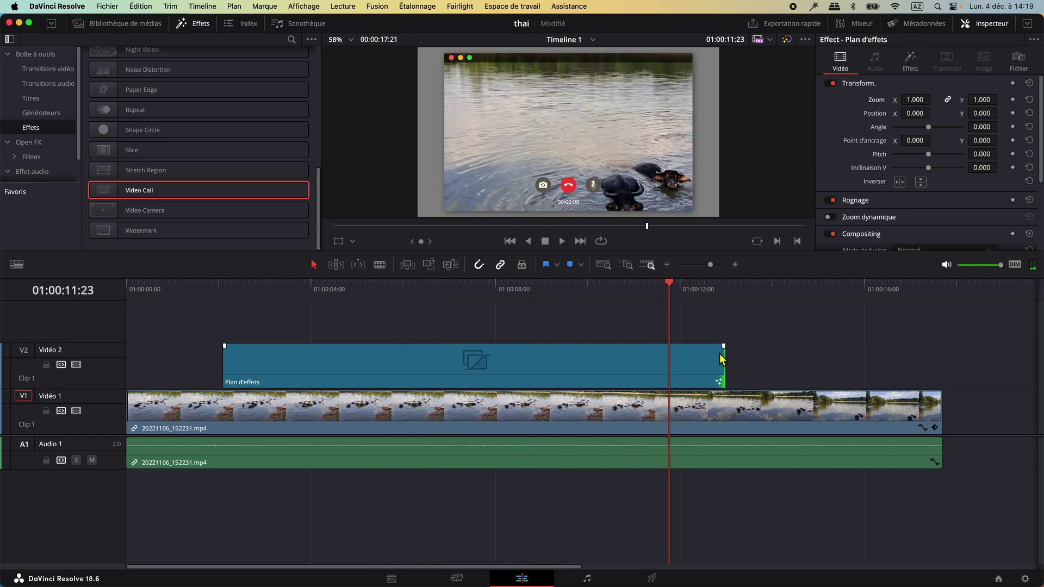
pyautogui.moveTo(722, 360); pyautogui.dragTo(668, 369)
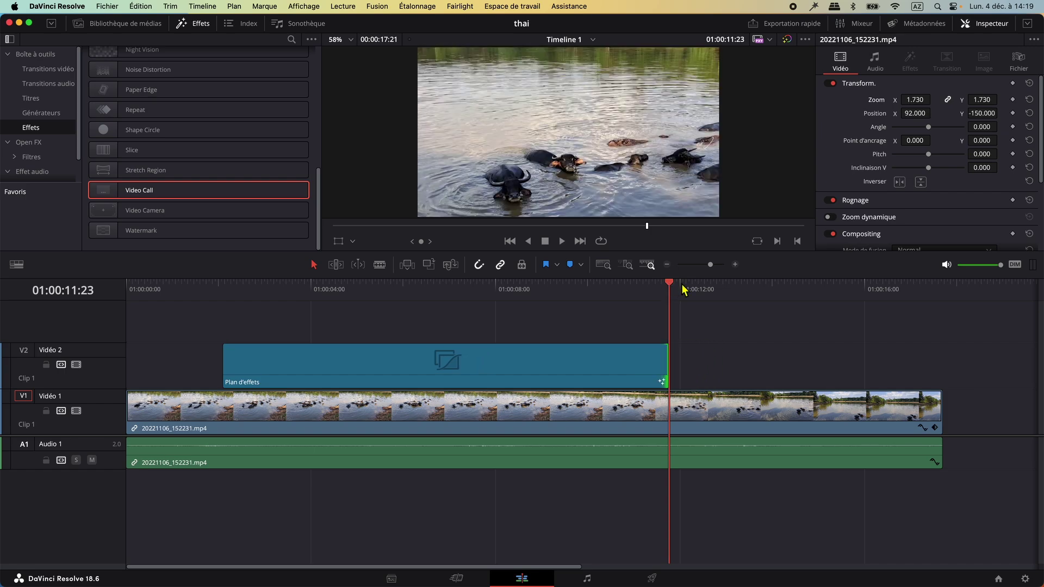
pyautogui.moveTo(684, 289)
pyautogui.mouseDown()
pyautogui.moveTo(721, 293)
pyautogui.moveTo(460, 297)
pyautogui.mouseUp()
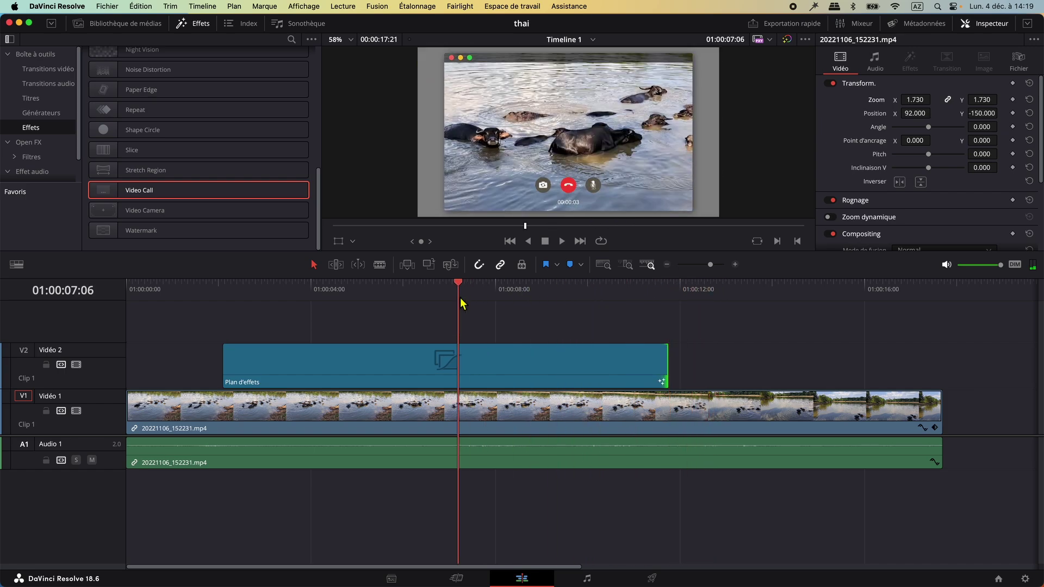
pyautogui.click(335, 360)
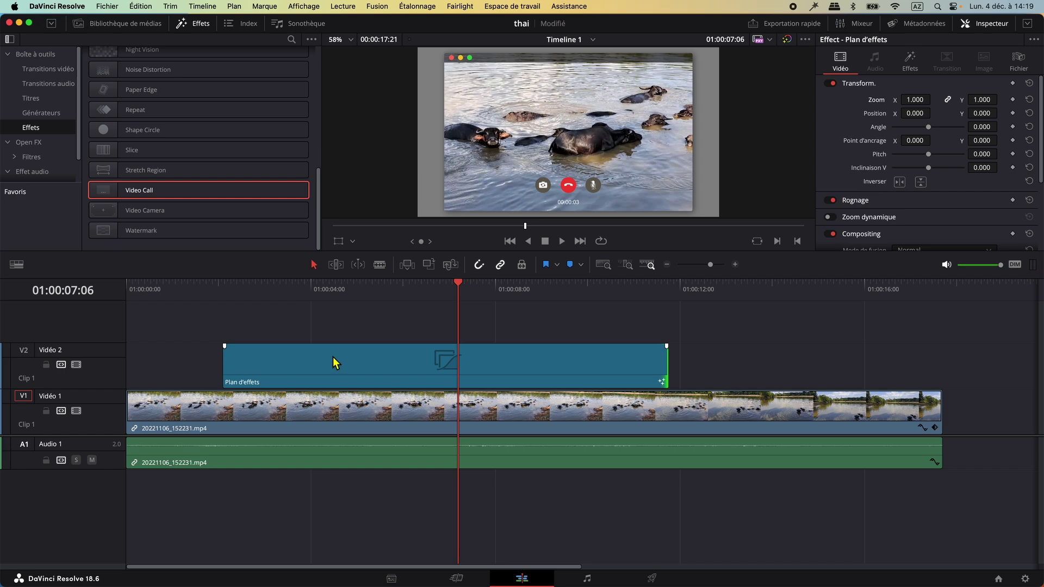
pyautogui.click(332, 356)
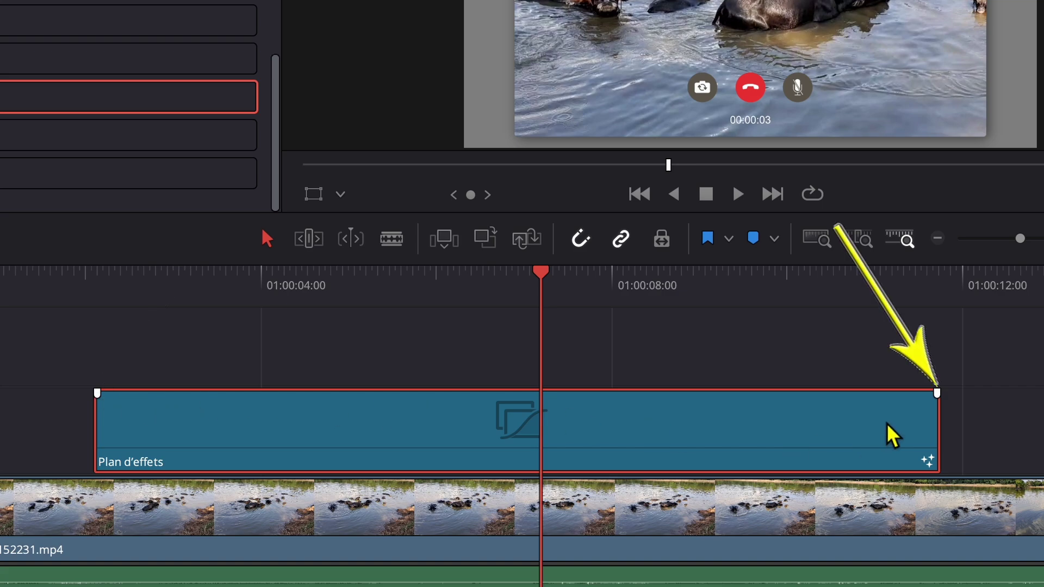
# - Add a fade-in of about 14 frames to the buffalo clip on V1, then return to the timeline start
pyautogui.moveTo(940, 401)
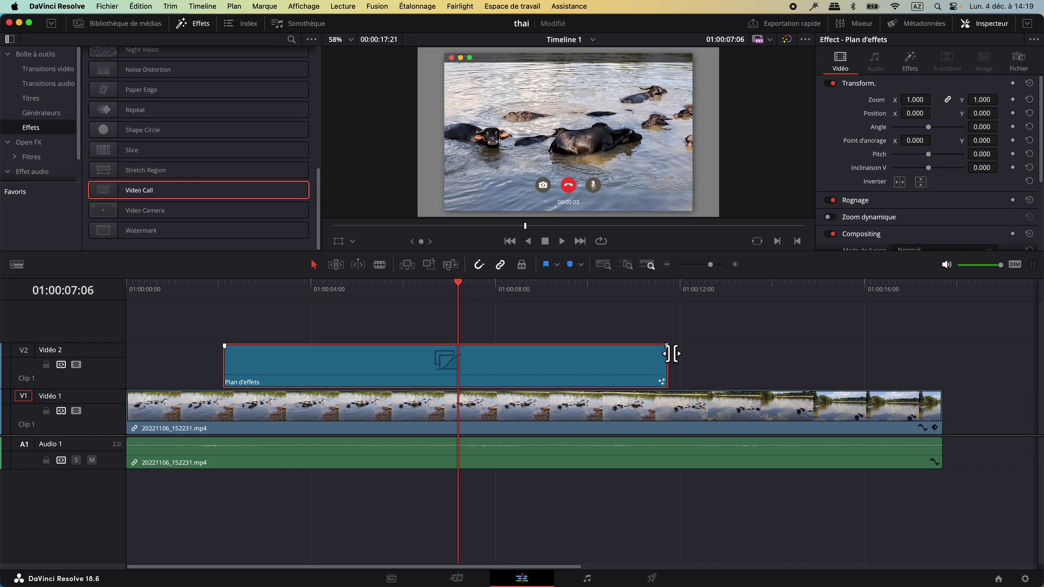
pyautogui.click(727, 415)
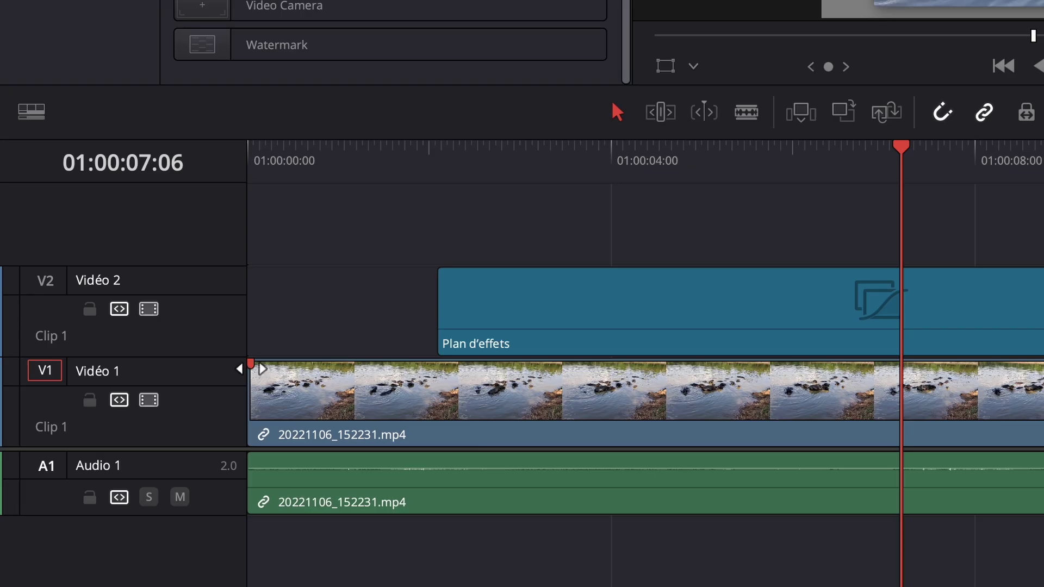
pyautogui.moveTo(127, 396); pyautogui.dragTo(146, 394)
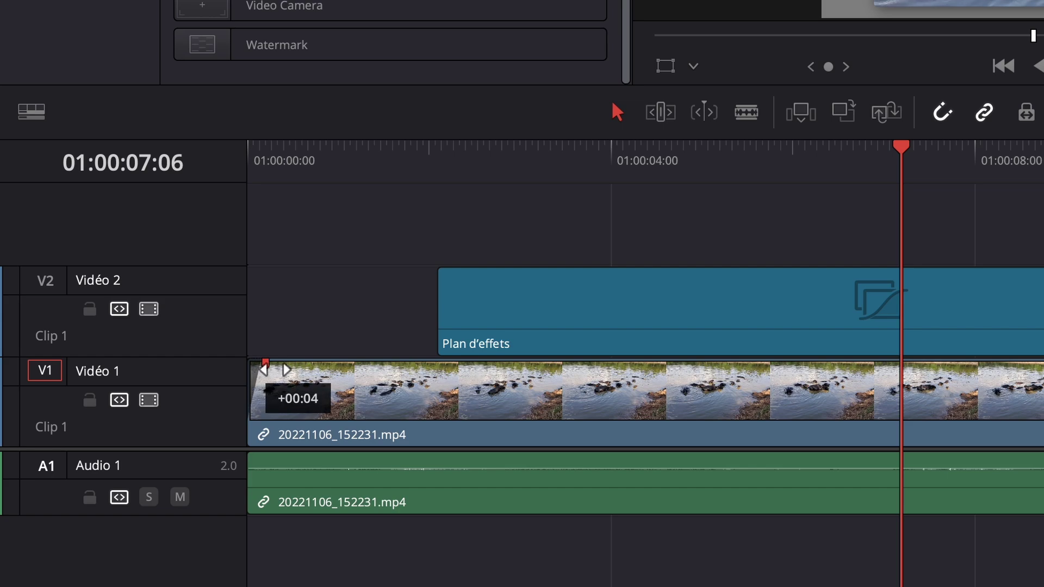
pyautogui.moveTo(287, 369); pyautogui.dragTo(303, 369)
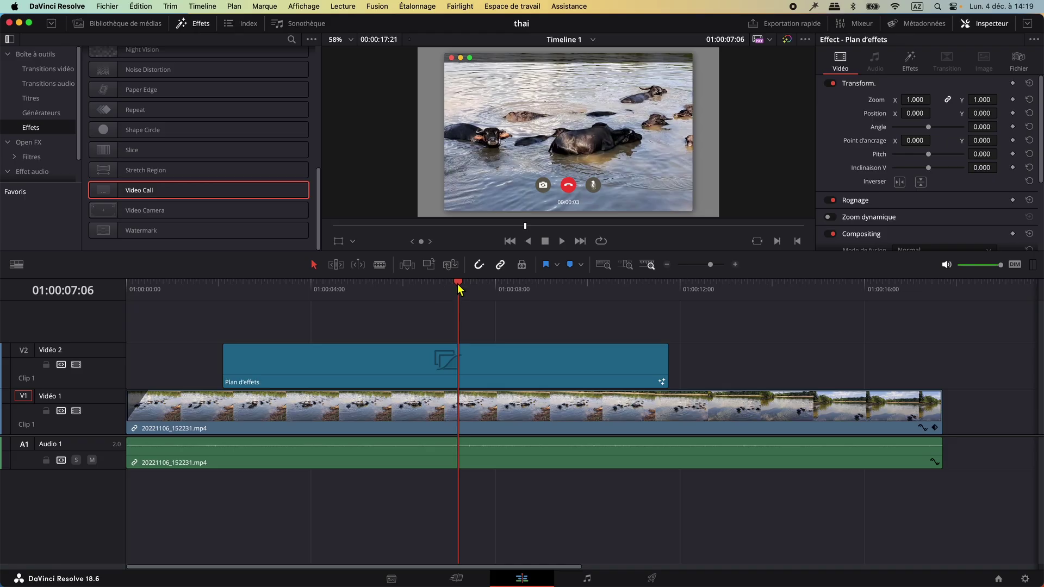
pyautogui.moveTo(458, 288); pyautogui.dragTo(129, 311)
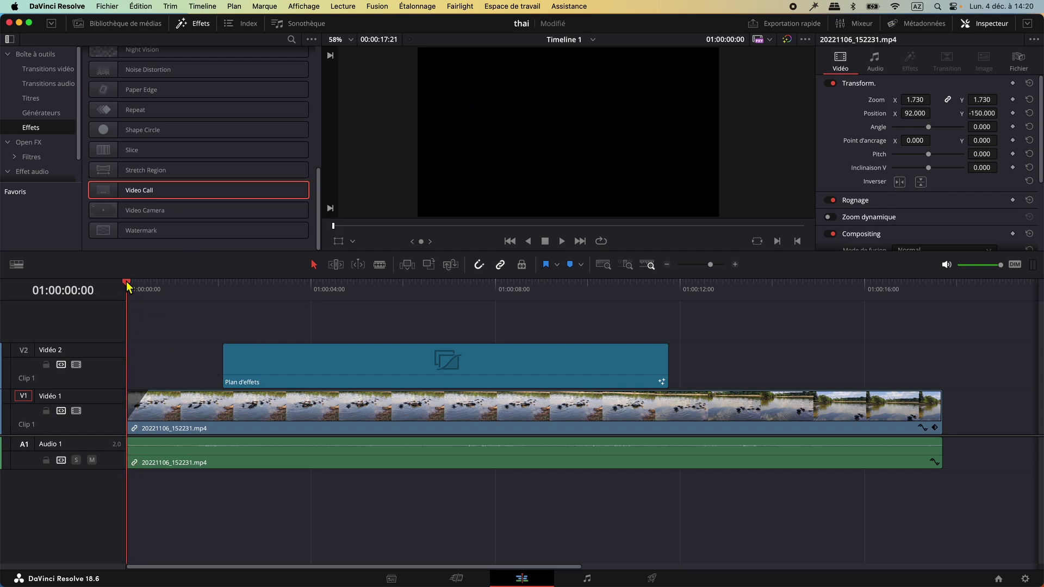
# - Preview the opening, then give the Plan d'effets adjustment clip a fade-in of about 29 frames
pyautogui.press('space')
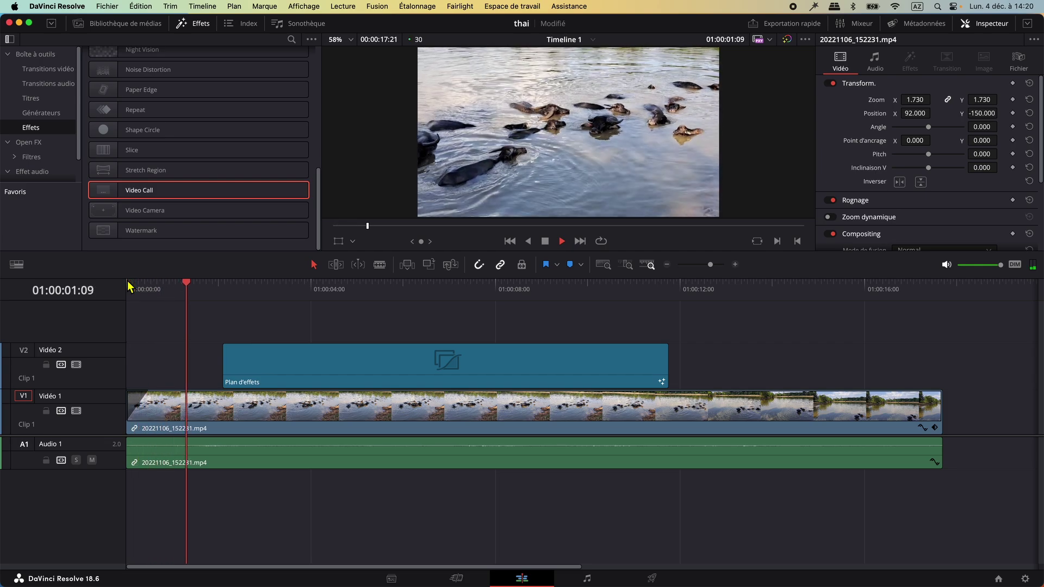
pyautogui.press('space')
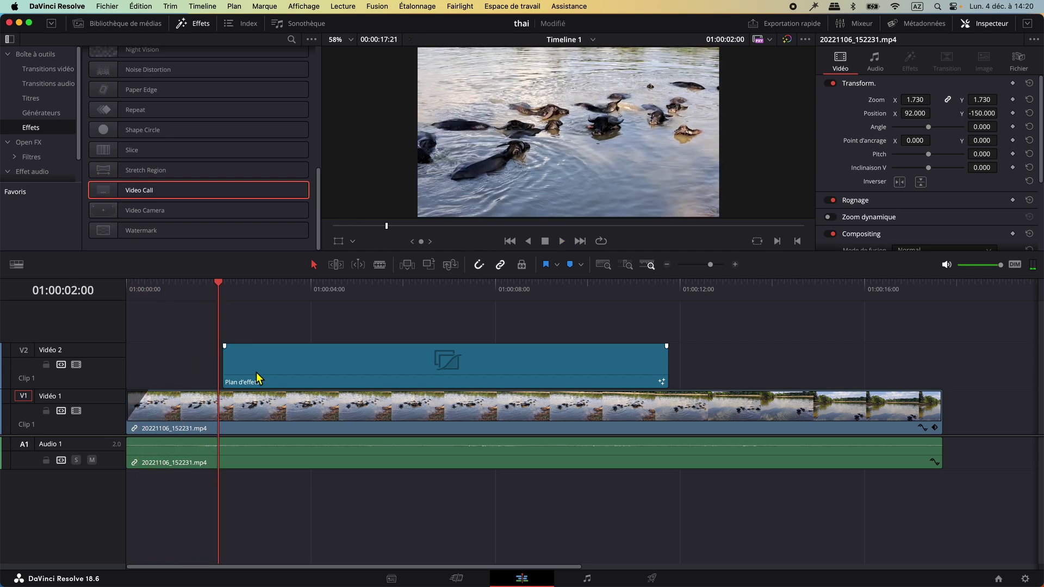
pyautogui.click(256, 373)
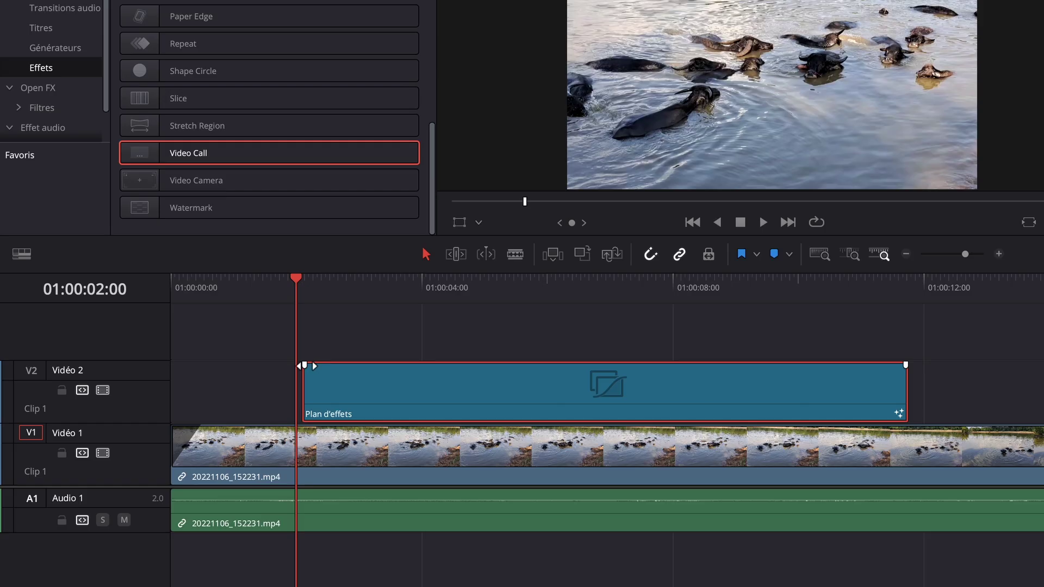
pyautogui.moveTo(224, 346); pyautogui.dragTo(223, 346)
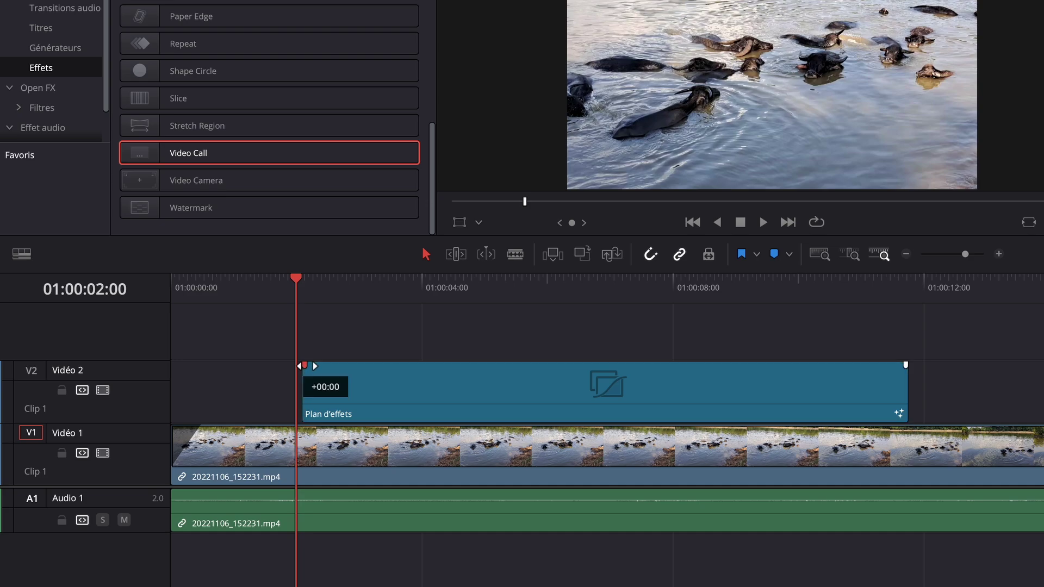
pyautogui.moveTo(304, 366); pyautogui.dragTo(348, 365)
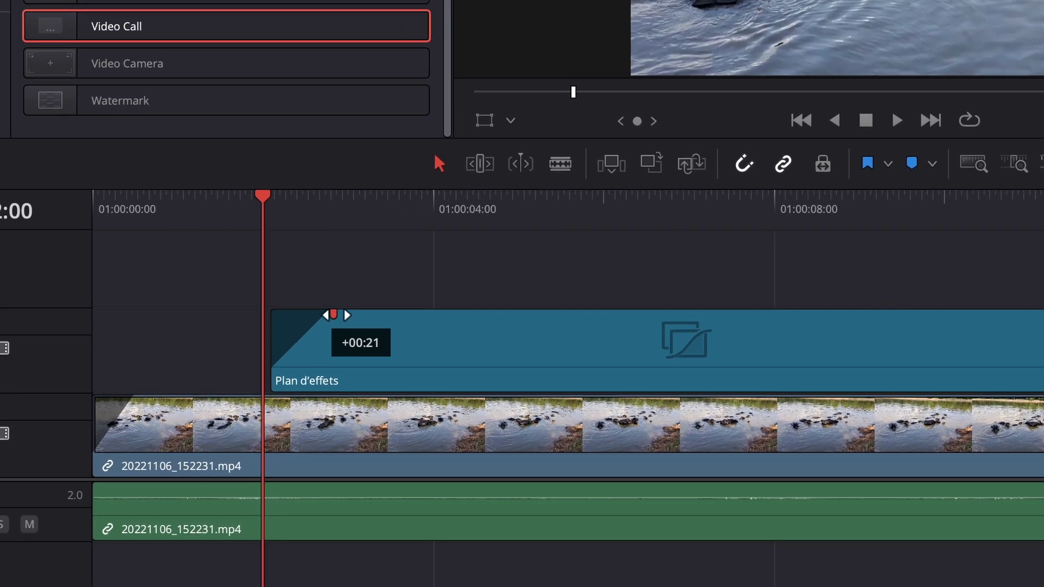
pyautogui.moveTo(334, 314)
pyautogui.mouseDown()
pyautogui.moveTo(354, 314)
pyautogui.moveTo(392, 289)
pyautogui.moveTo(455, 293)
pyautogui.mouseUp()
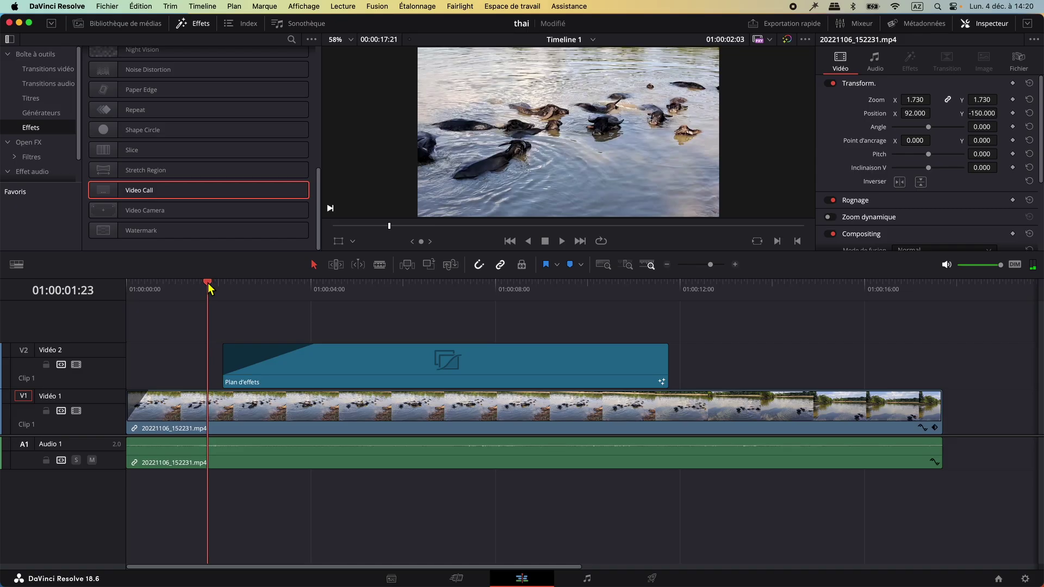
# - Give the Plan d'effets adjustment clip a 15-frame fade-out and play back its ending to check
pyautogui.press('space')
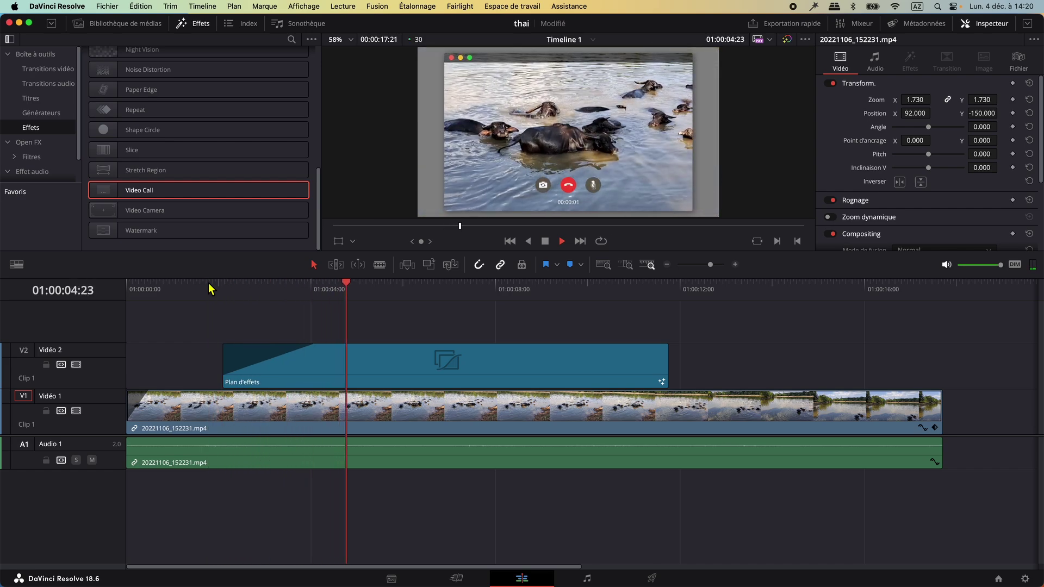
pyautogui.press('space')
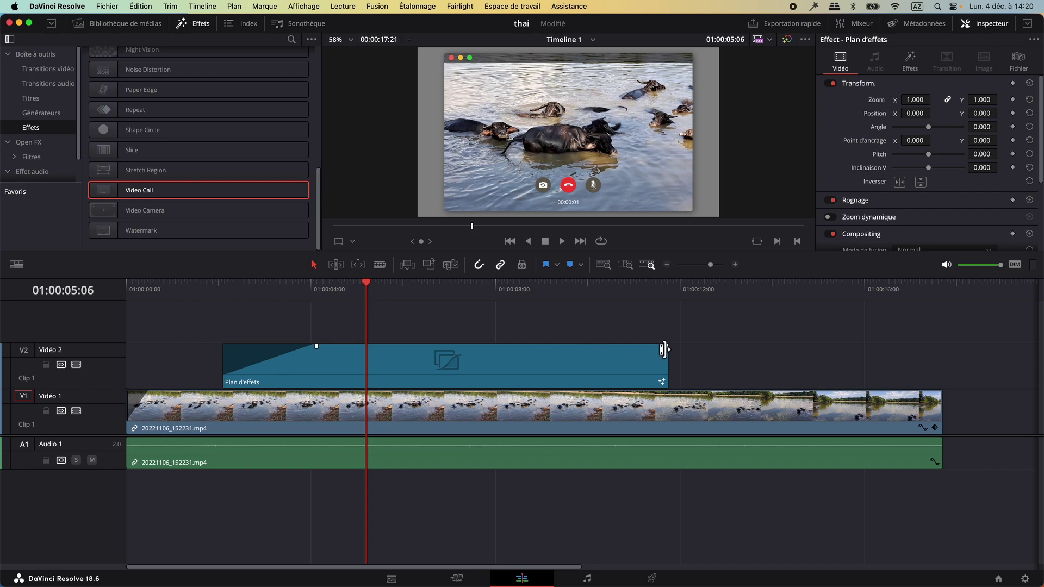
pyautogui.moveTo(664, 346); pyautogui.dragTo(644, 347)
pyautogui.moveTo(365, 288); pyautogui.dragTo(606, 304)
pyautogui.press('space')
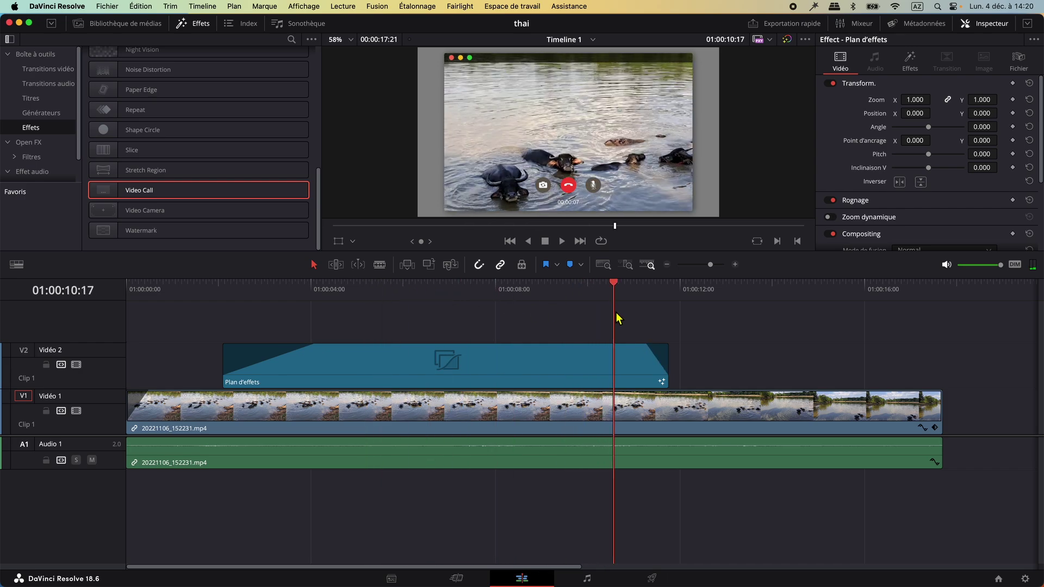
pyautogui.press('space')
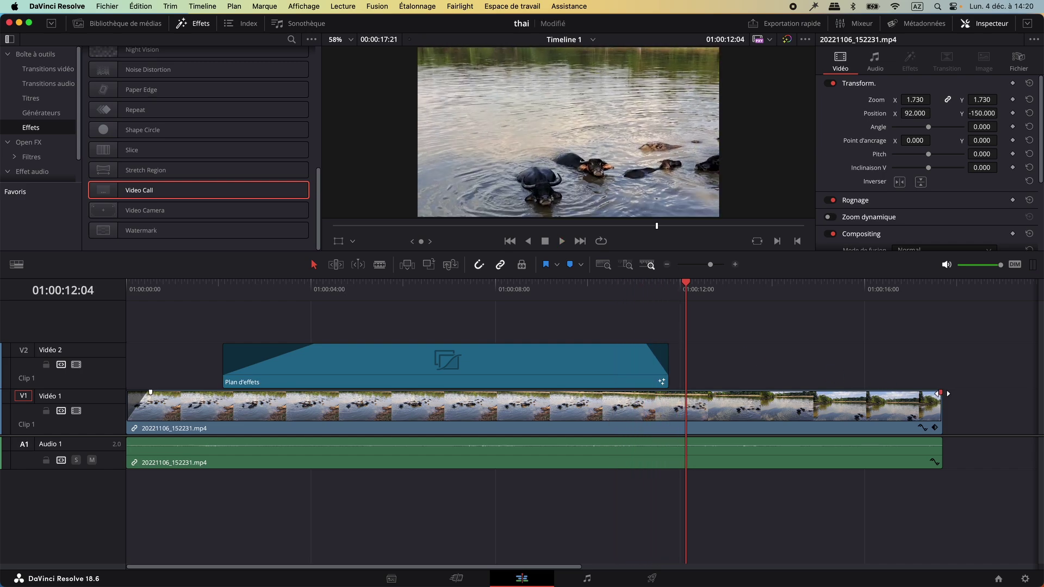
# - Fade out the buffalo clip's end over about 1:25, save the project, and play the ending
pyautogui.moveTo(941, 393); pyautogui.dragTo(863, 394)
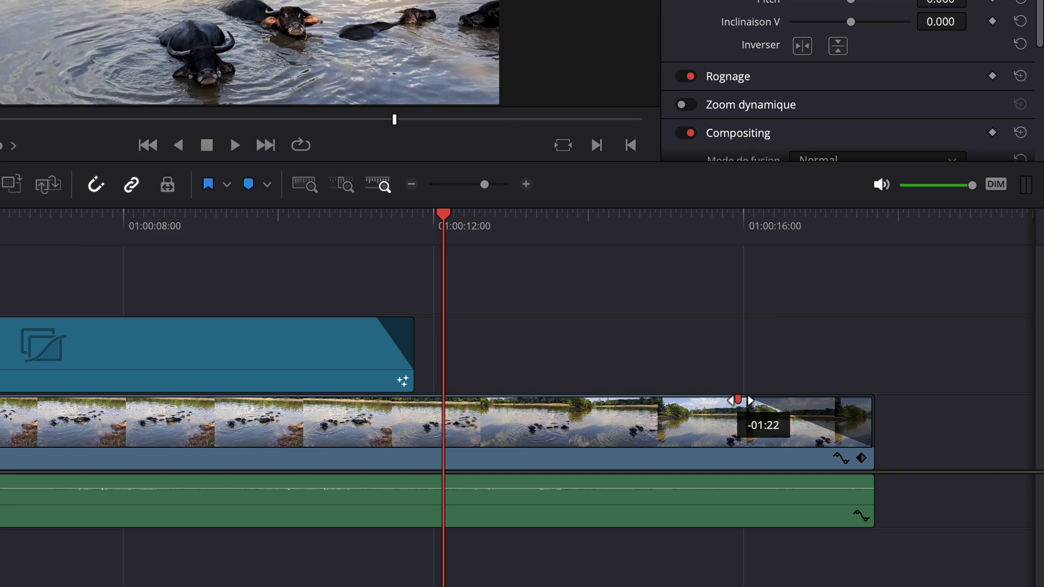
pyautogui.moveTo(738, 400); pyautogui.dragTo(848, 392)
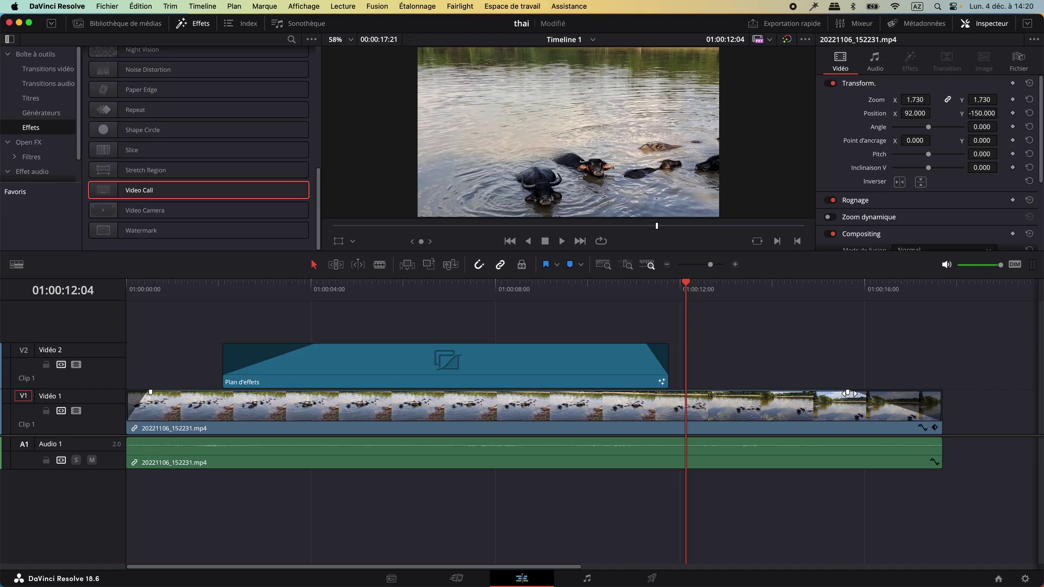
pyautogui.press('super+s')
pyautogui.press('space')
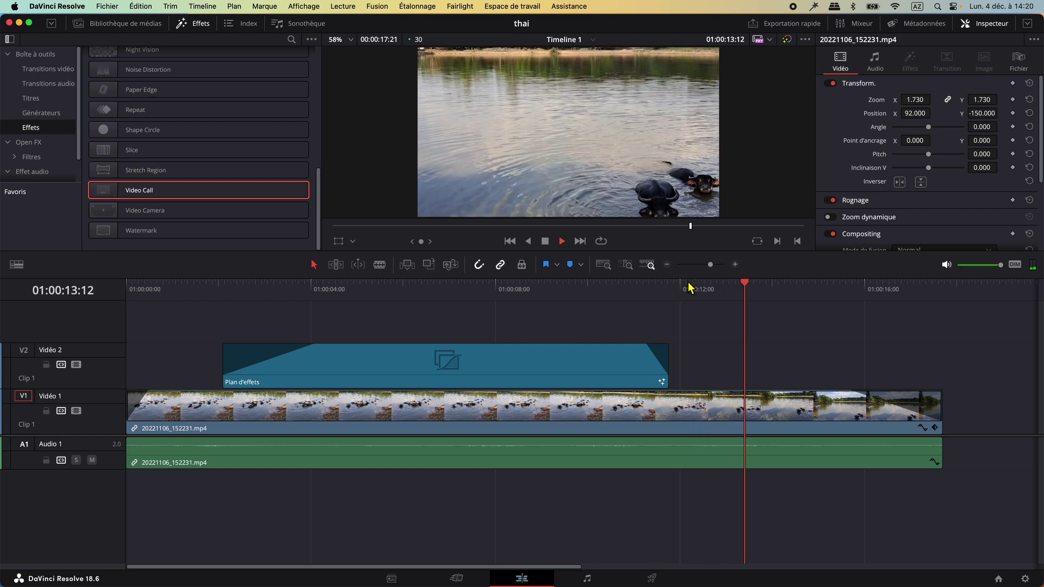